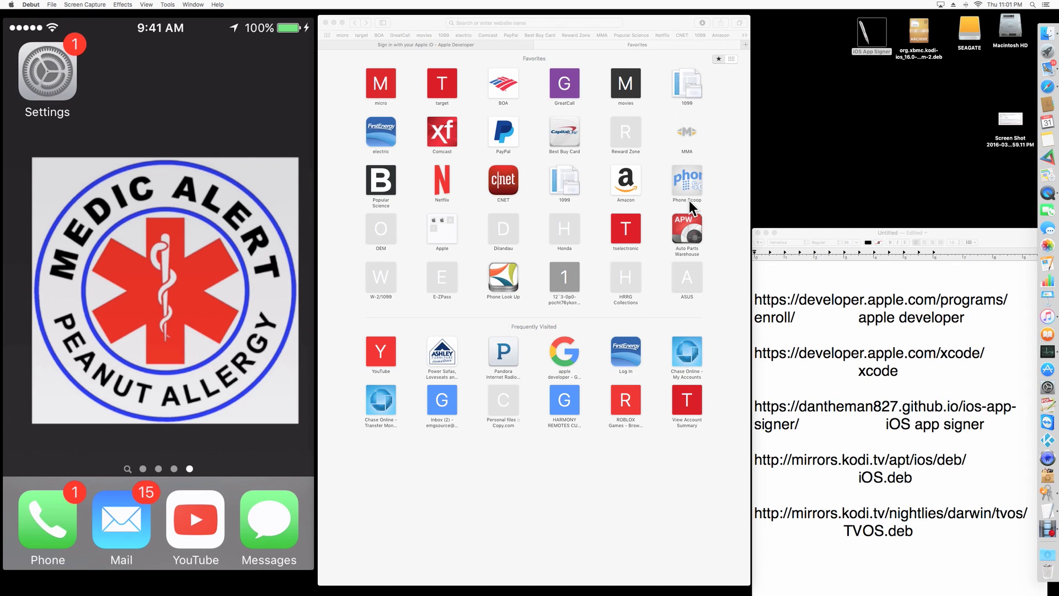
Copy the developer enrollment link from the note and load it in Safari.
{"action": "left_click", "coordinate": [756, 298]}
{"action": "left_click_drag", "start_coordinate": [756, 298], "coordinate": [797, 313]}
{"action": "right_click", "coordinate": [789, 304]}
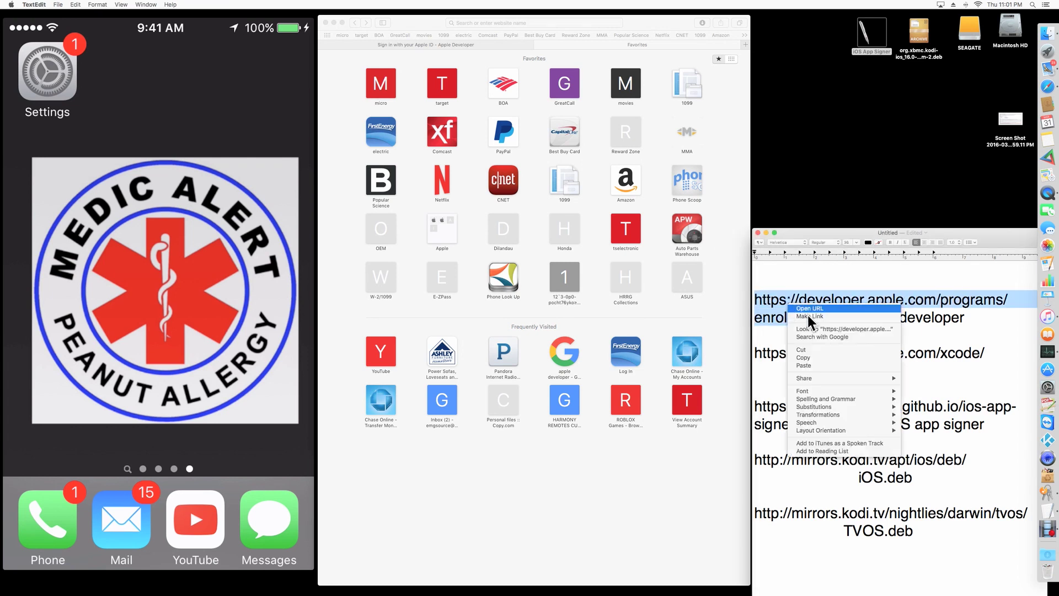
{"action": "left_click", "coordinate": [826, 357]}
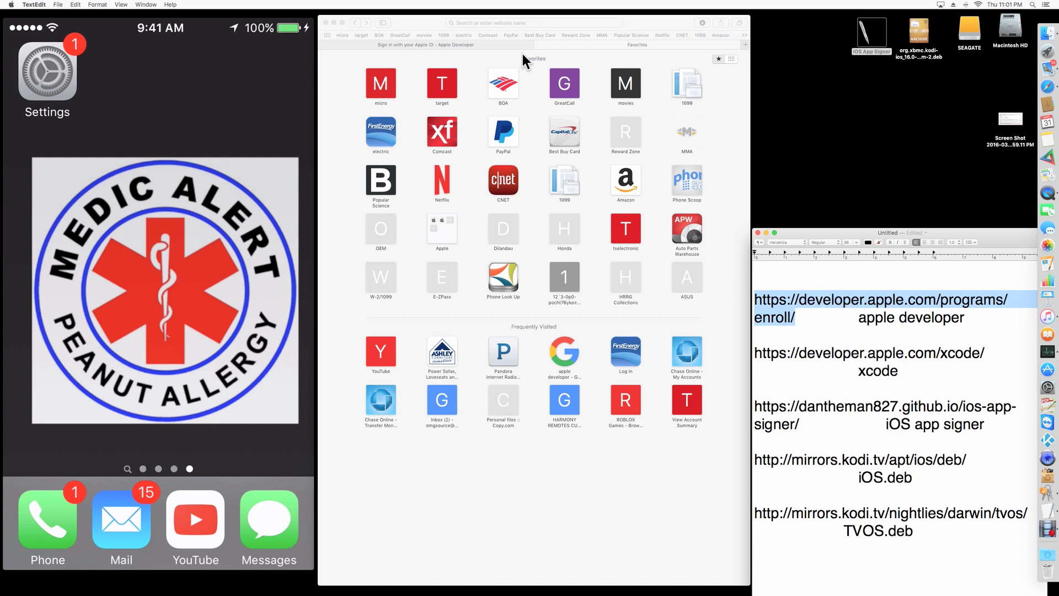
{"action": "right_click", "coordinate": [502, 22]}
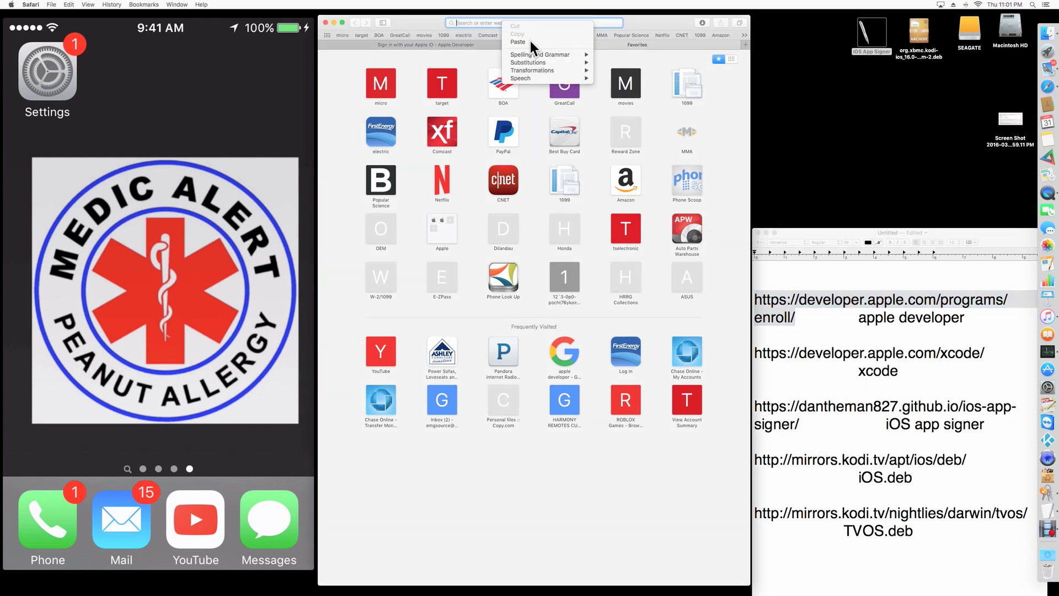
{"action": "left_click", "coordinate": [531, 41]}
{"action": "key", "text": "Return"}
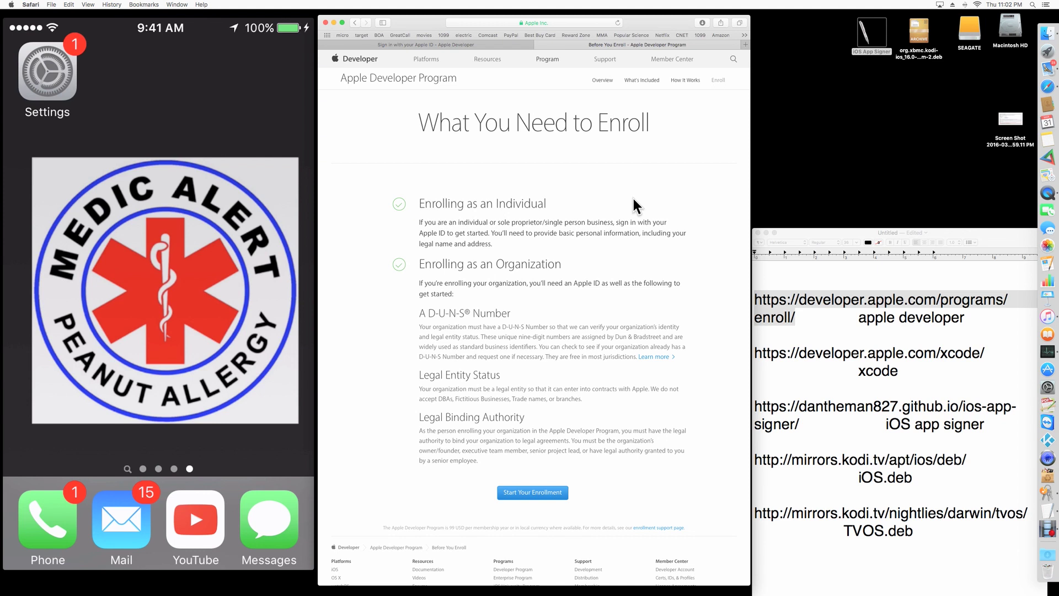
Look over the What You Need to Enroll page, then choose Start Your Enrollment.
{"action": "scroll", "coordinate": [602, 250], "scroll_direction": "down", "scroll_amount": 3}
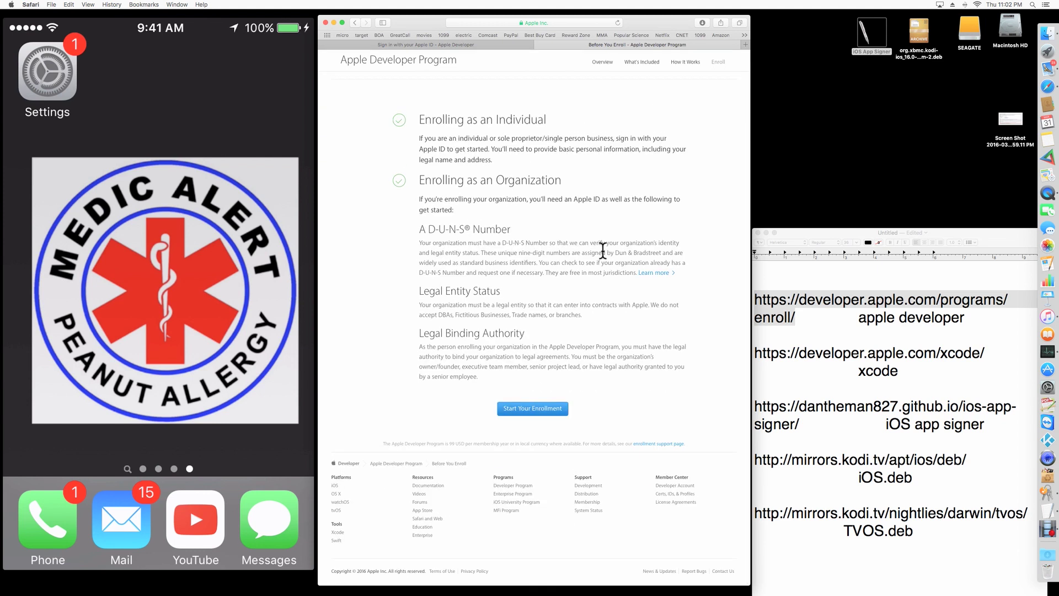
{"action": "scroll", "coordinate": [603, 250], "scroll_direction": "up", "scroll_amount": 2}
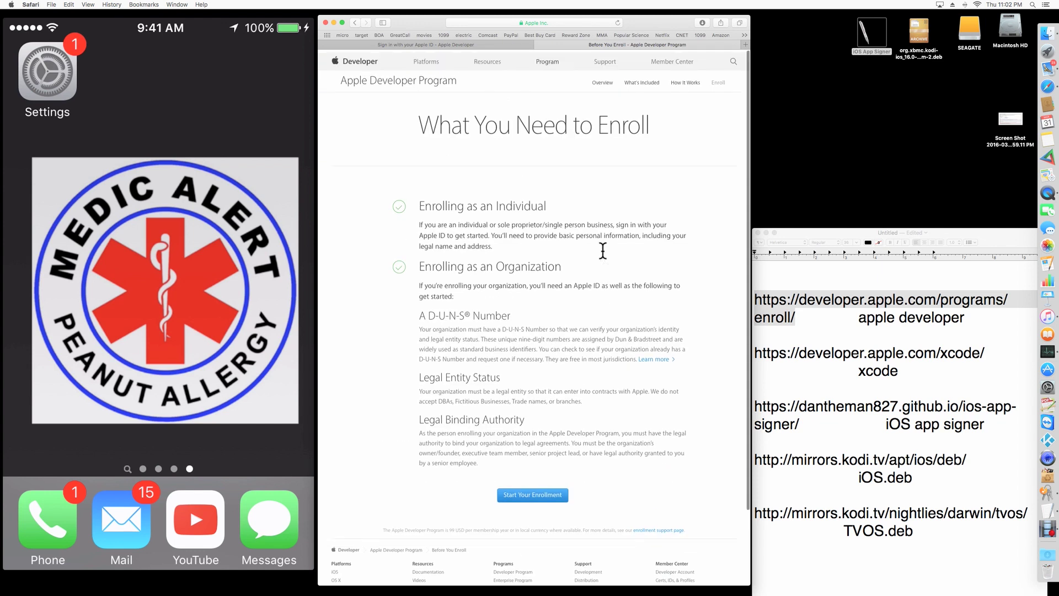
{"action": "scroll", "coordinate": [603, 251], "scroll_direction": "down", "scroll_amount": 2}
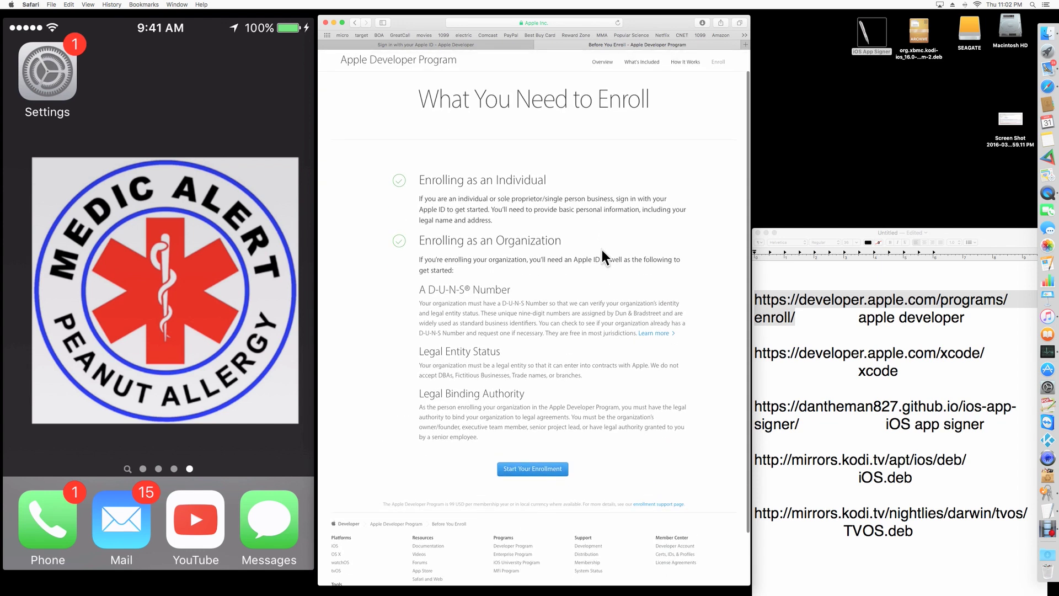
{"action": "scroll", "coordinate": [602, 250], "scroll_direction": "down", "scroll_amount": 2}
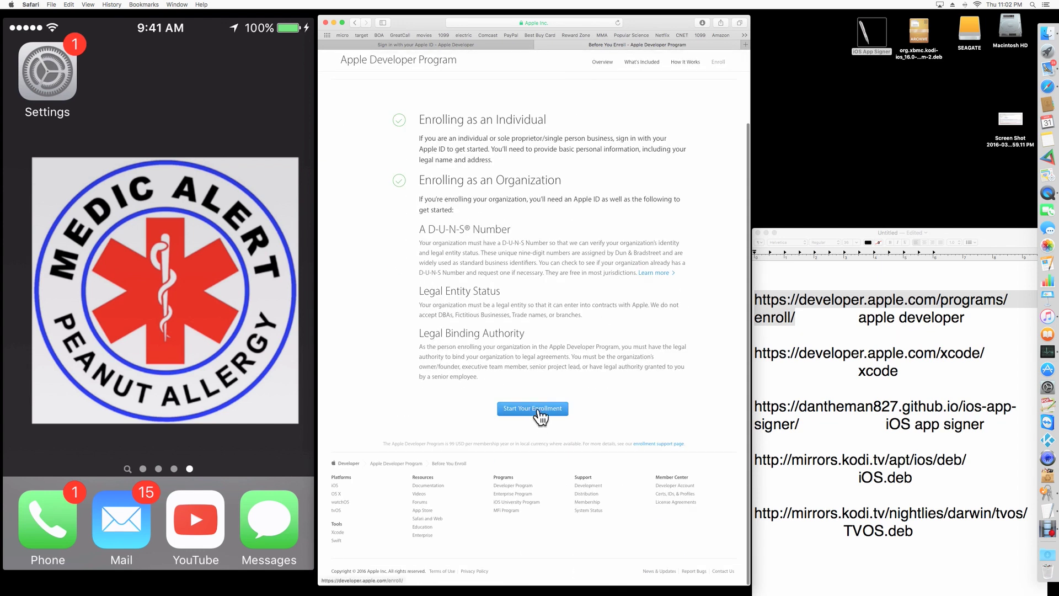
{"action": "left_click", "coordinate": [458, 44]}
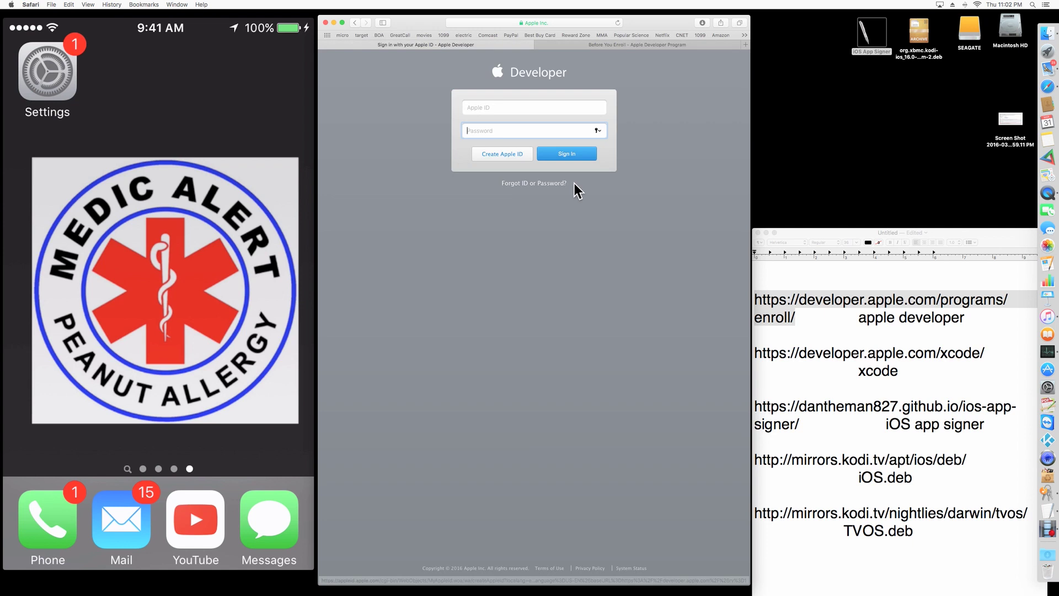
Switch from the developer sign-in to the blank Create Your Apple ID form and scroll through it.
{"action": "left_click", "coordinate": [500, 157]}
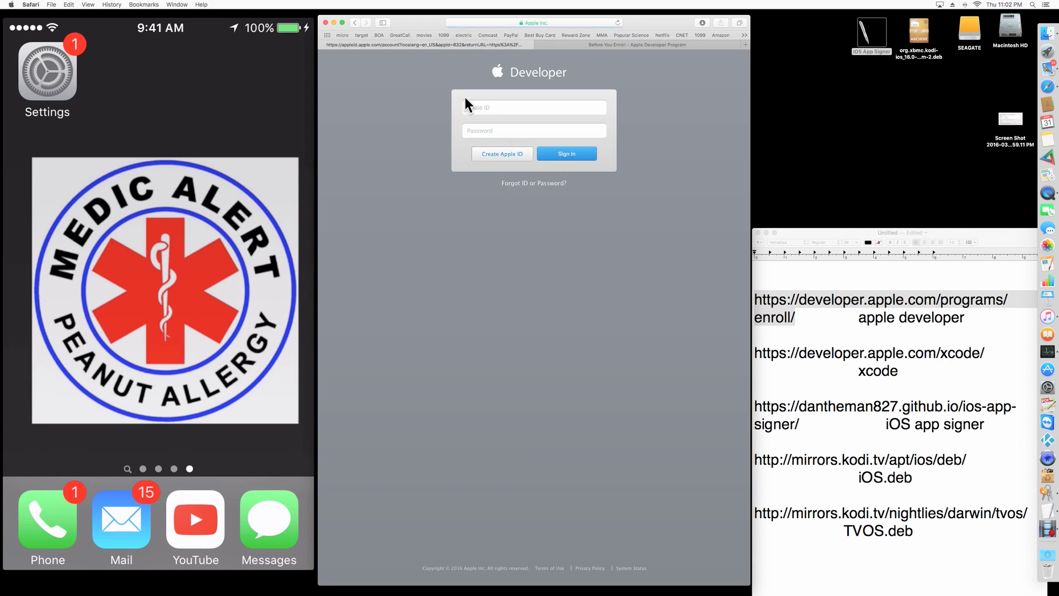
{"action": "scroll", "coordinate": [693, 246], "scroll_direction": "down", "scroll_amount": 3}
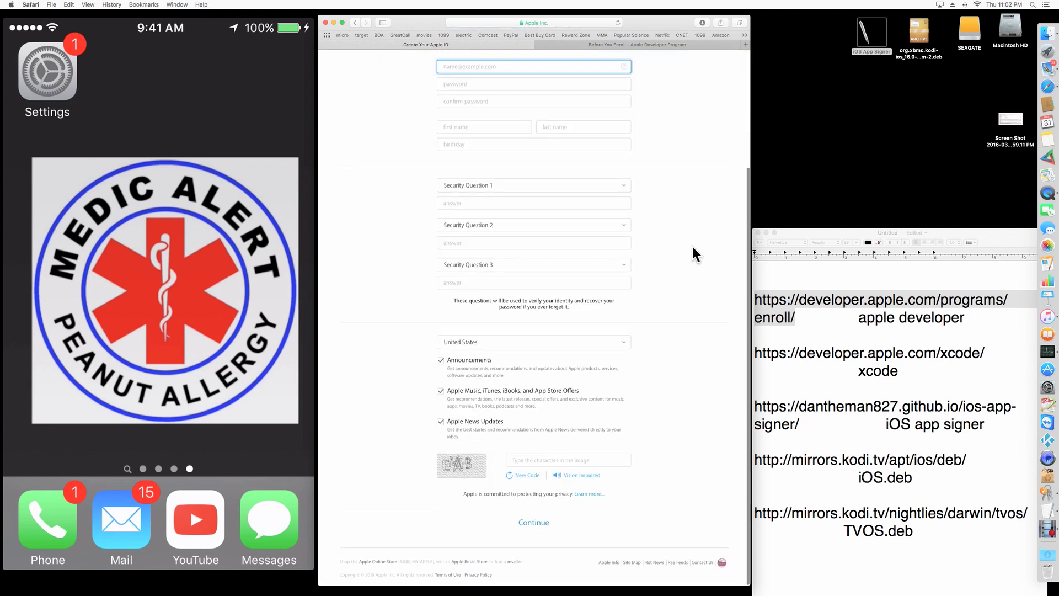
{"action": "scroll", "coordinate": [602, 358], "scroll_direction": "up", "scroll_amount": 3}
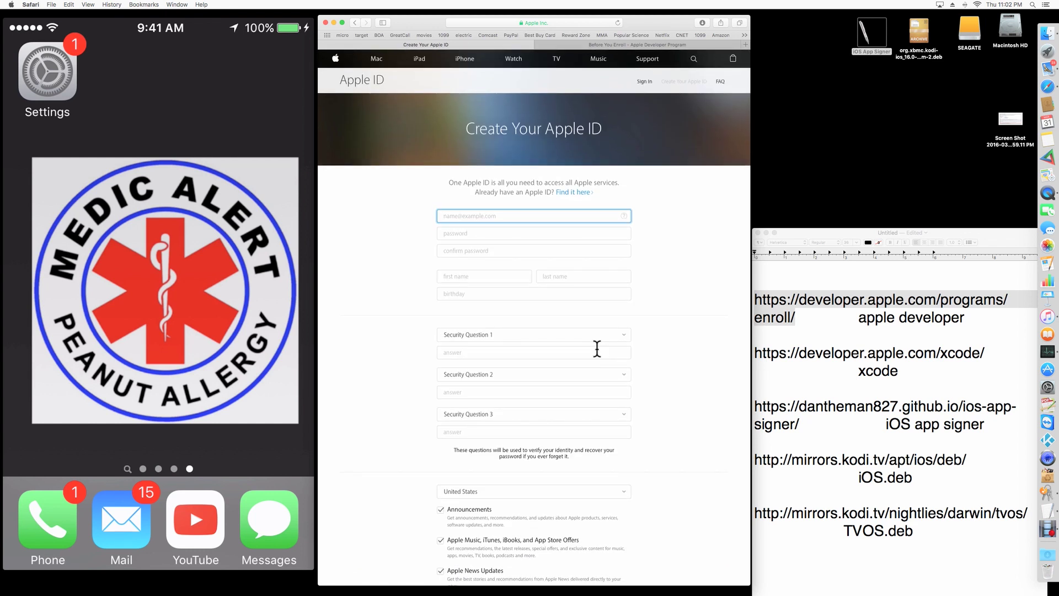
{"action": "scroll", "coordinate": [690, 348], "scroll_direction": "down", "scroll_amount": 3}
{"action": "scroll", "coordinate": [690, 347], "scroll_direction": "up", "scroll_amount": 3}
{"action": "left_click", "coordinate": [759, 354]}
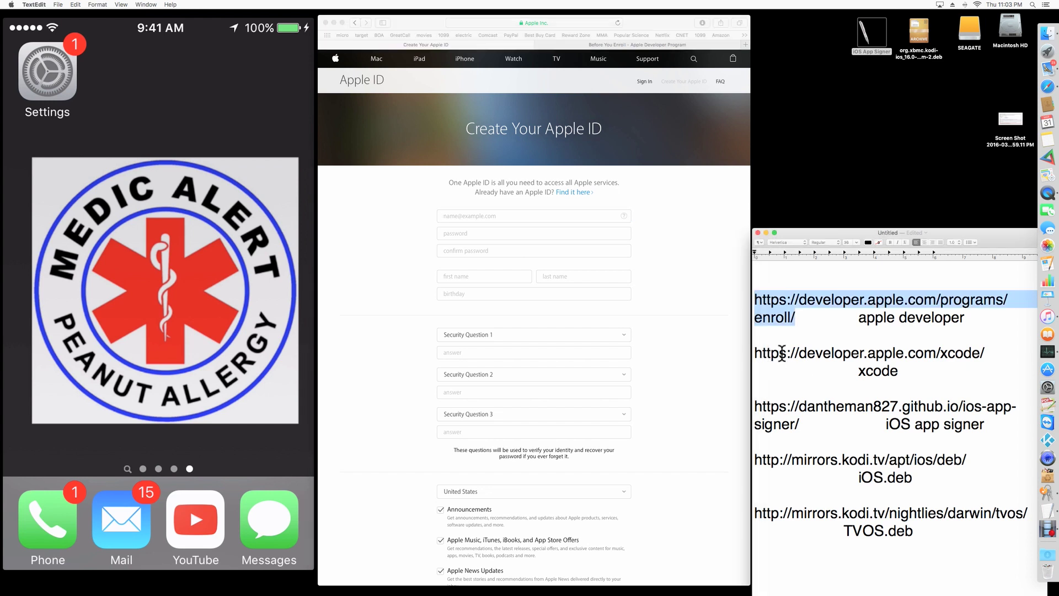
Copy the Xcode link from the note and load it in Safari.
{"action": "left_click_drag", "start_coordinate": [761, 353], "coordinate": [957, 353]}
{"action": "left_click_drag", "start_coordinate": [754, 353], "coordinate": [984, 352]}
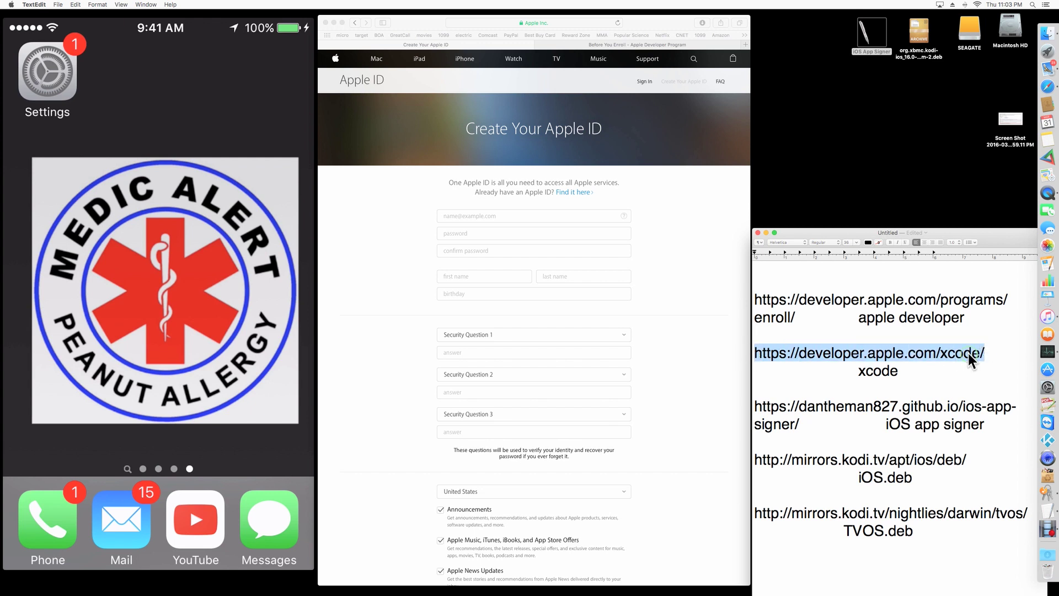
{"action": "right_click", "coordinate": [978, 354]}
{"action": "left_click", "coordinate": [912, 407]}
{"action": "left_click", "coordinate": [483, 22]}
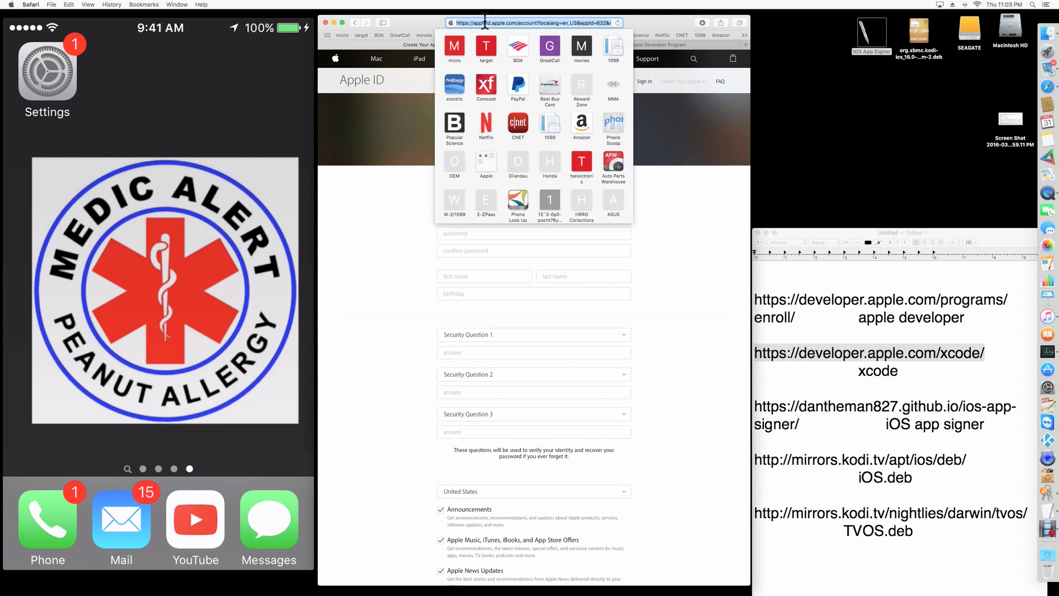
{"action": "right_click", "coordinate": [485, 22]}
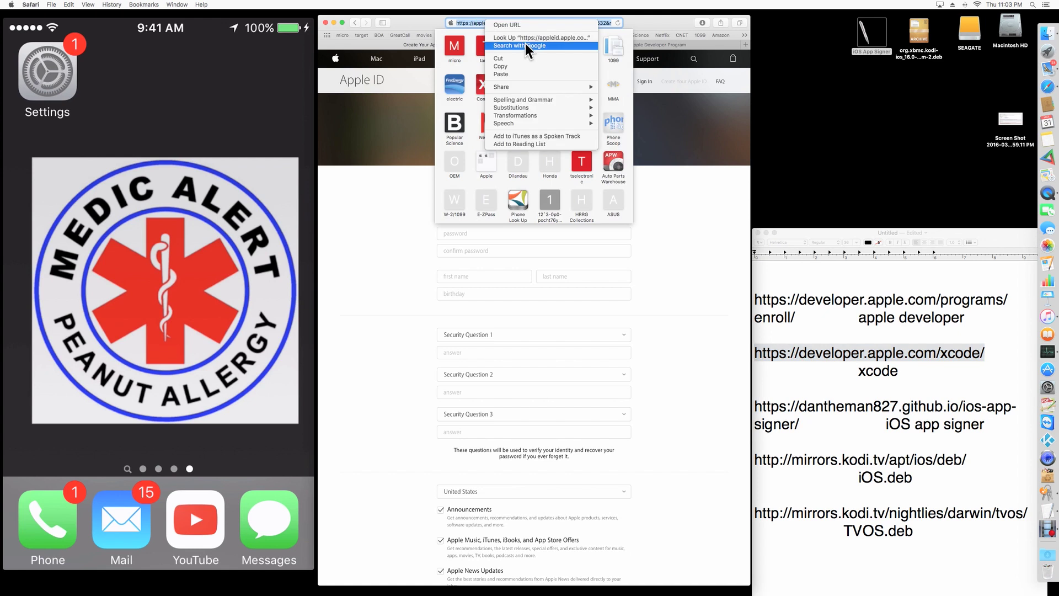
{"action": "left_click", "coordinate": [525, 73]}
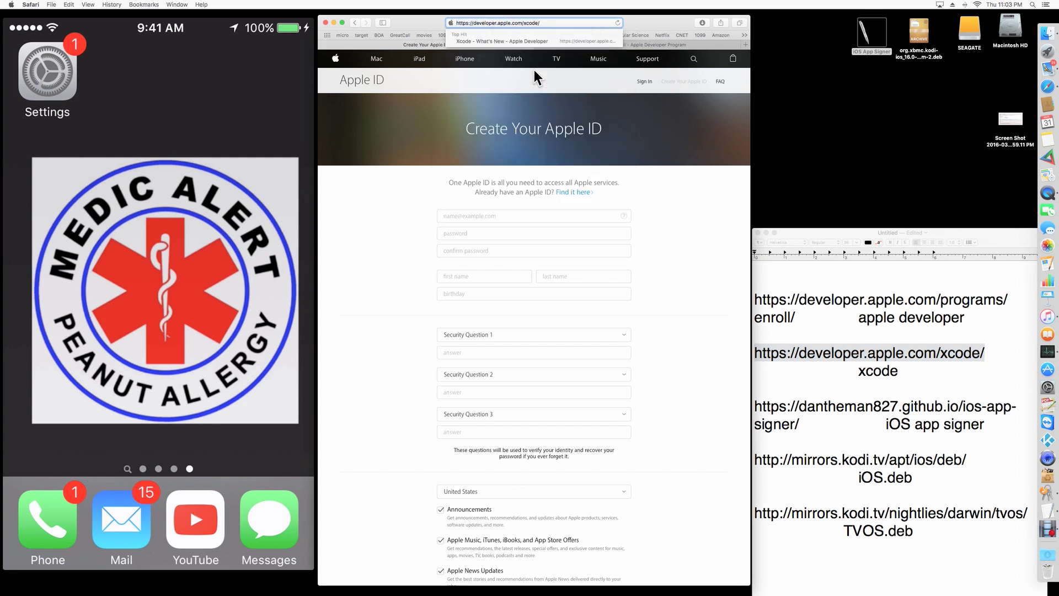
{"action": "key", "text": "Return"}
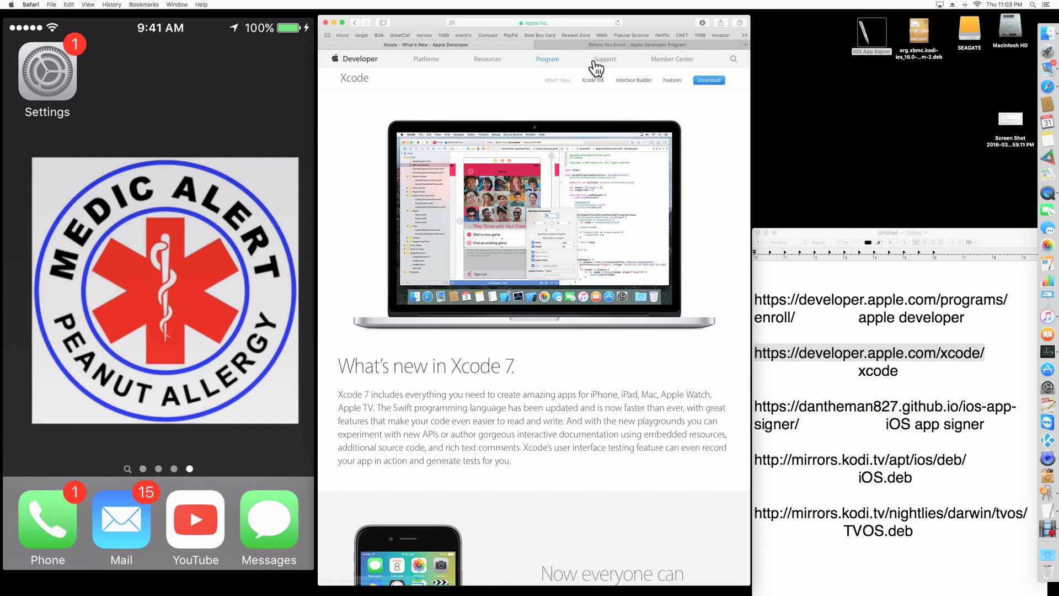
Go to the Download Xcode for Free page showing Xcode 7.3.
{"action": "left_click", "coordinate": [713, 81]}
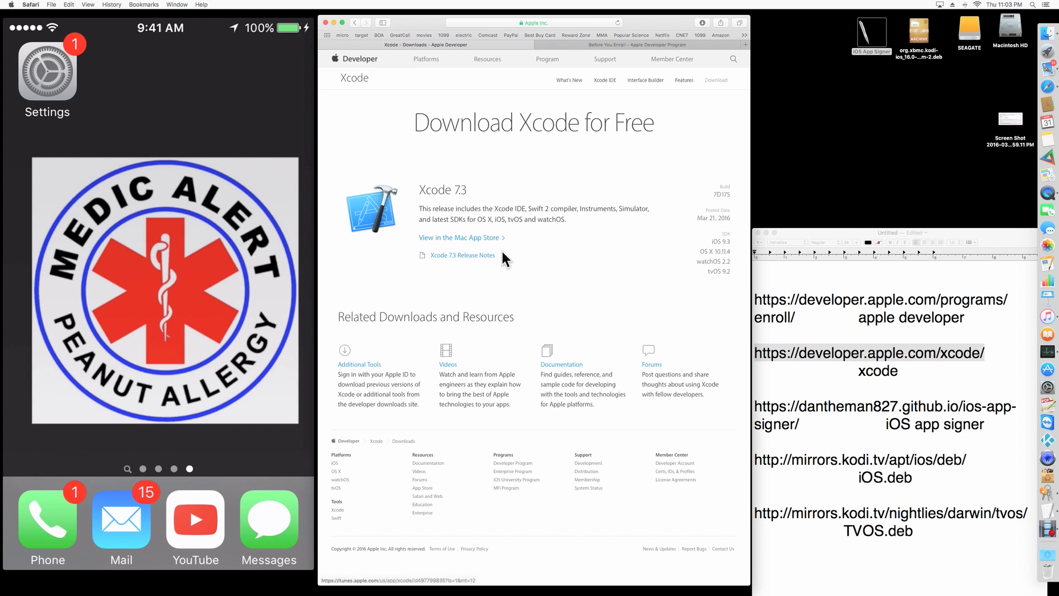
{"action": "scroll", "coordinate": [654, 246], "scroll_direction": "down", "scroll_amount": 1}
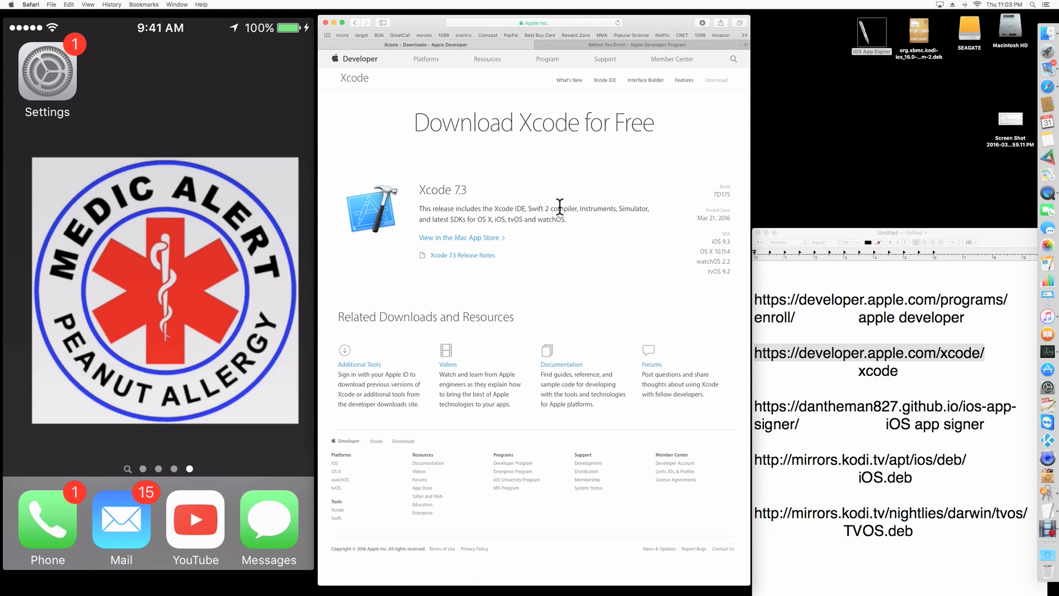
{"action": "left_click", "coordinate": [756, 408]}
Copy the iOS App Signer link from the note and load it in Safari.
{"action": "left_click_drag", "start_coordinate": [755, 407], "coordinate": [802, 426]}
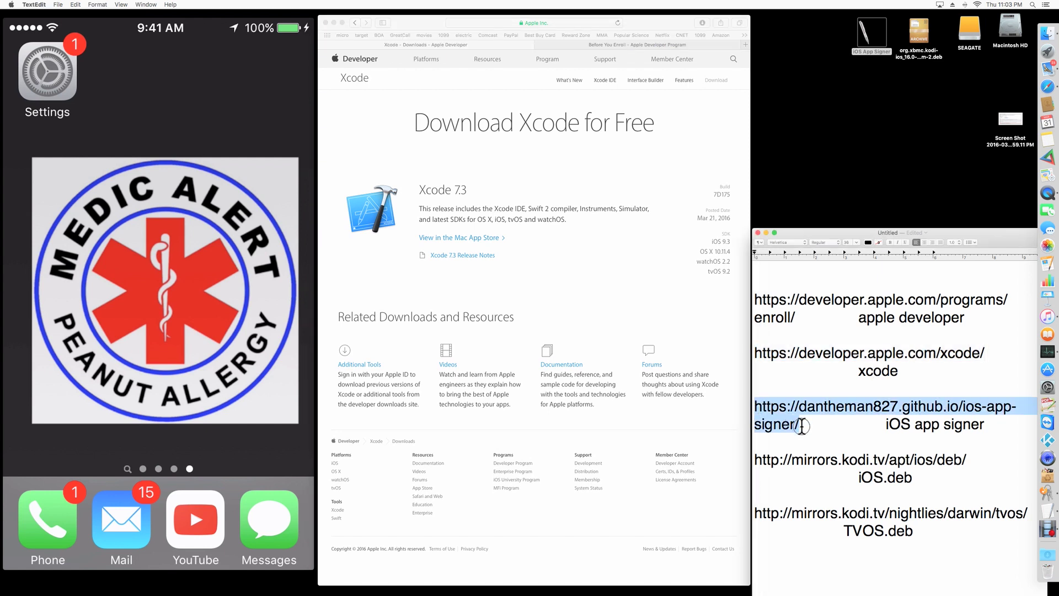
{"action": "right_click", "coordinate": [796, 416]}
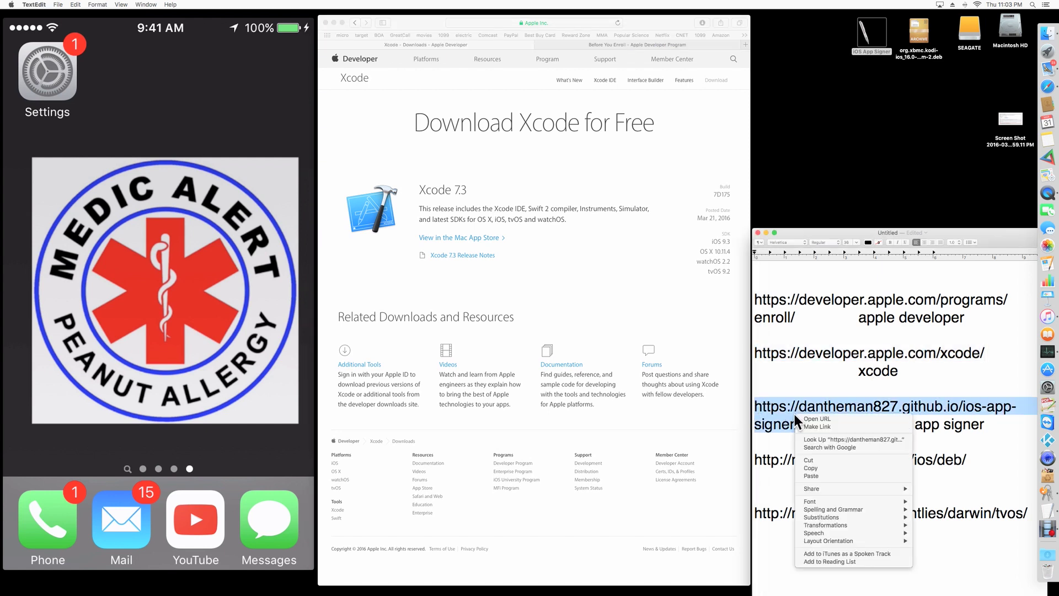
{"action": "left_click", "coordinate": [836, 469]}
{"action": "left_click", "coordinate": [509, 24]}
{"action": "right_click", "coordinate": [506, 24]}
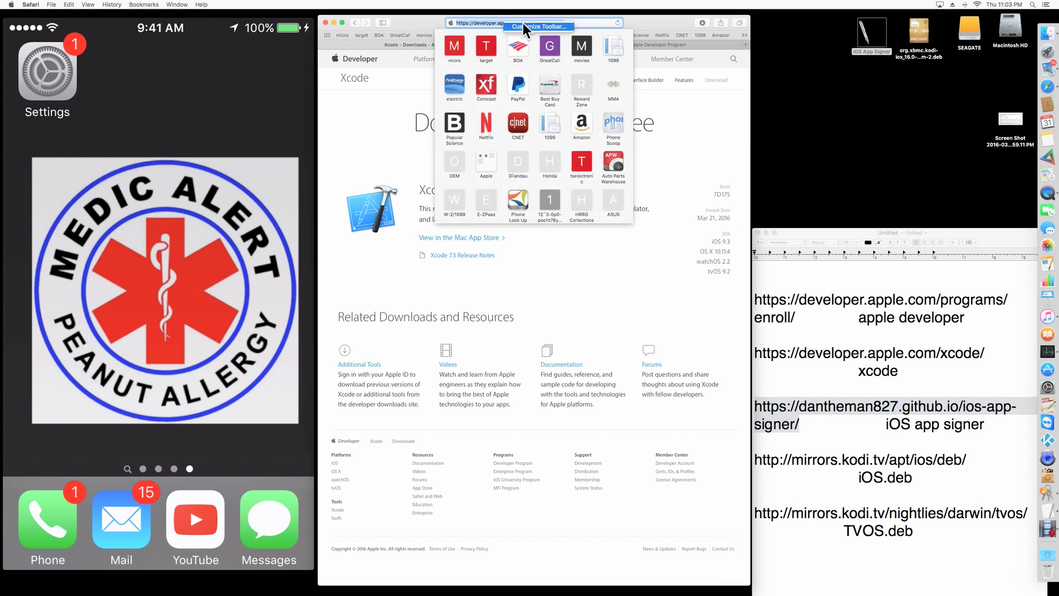
{"action": "right_click", "coordinate": [474, 23]}
{"action": "left_click", "coordinate": [510, 79]}
{"action": "key", "text": "Return"}
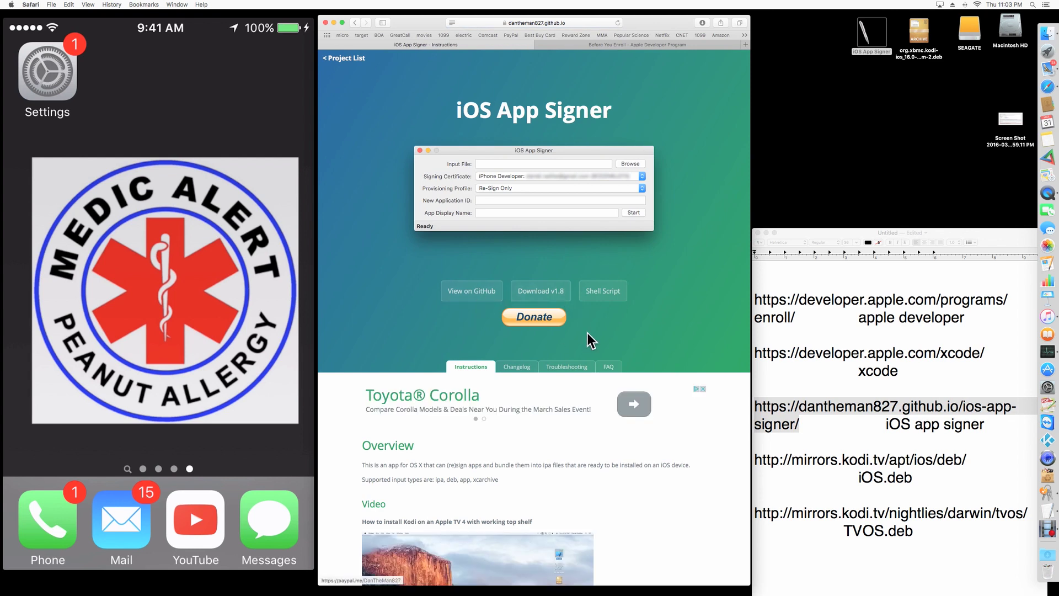
Scroll the iOS App Signer page, then bring up Launchpad.
{"action": "scroll", "coordinate": [667, 232], "scroll_direction": "down", "scroll_amount": 1}
{"action": "scroll", "coordinate": [668, 224], "scroll_direction": "up", "scroll_amount": 1}
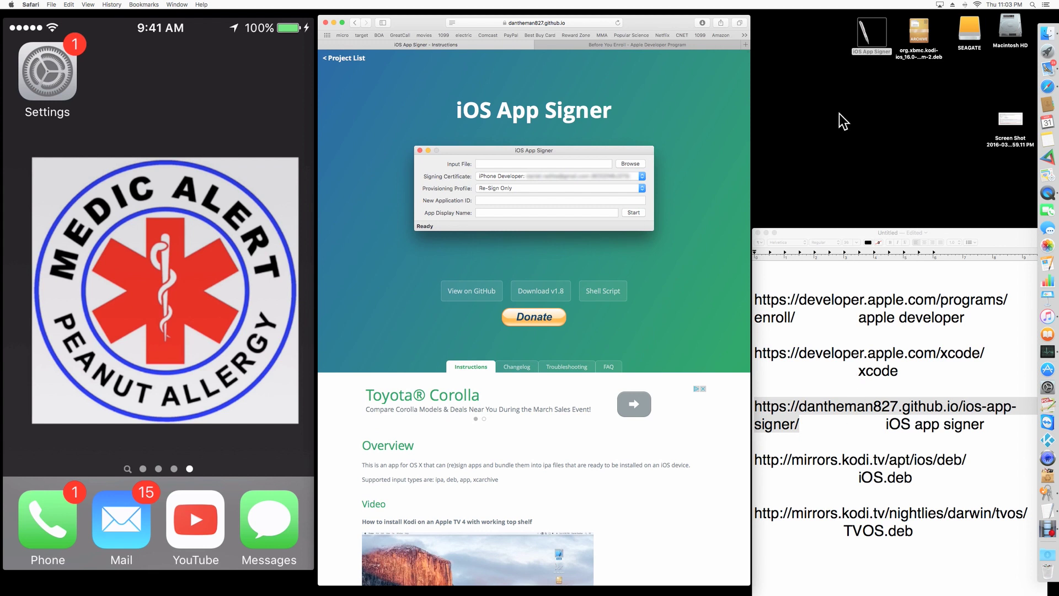
{"action": "mouse_move", "coordinate": [886, 44]}
{"action": "left_mouse_down"}
{"action": "mouse_move", "coordinate": [878, 94]}
{"action": "mouse_move", "coordinate": [880, 52]}
{"action": "left_mouse_up"}
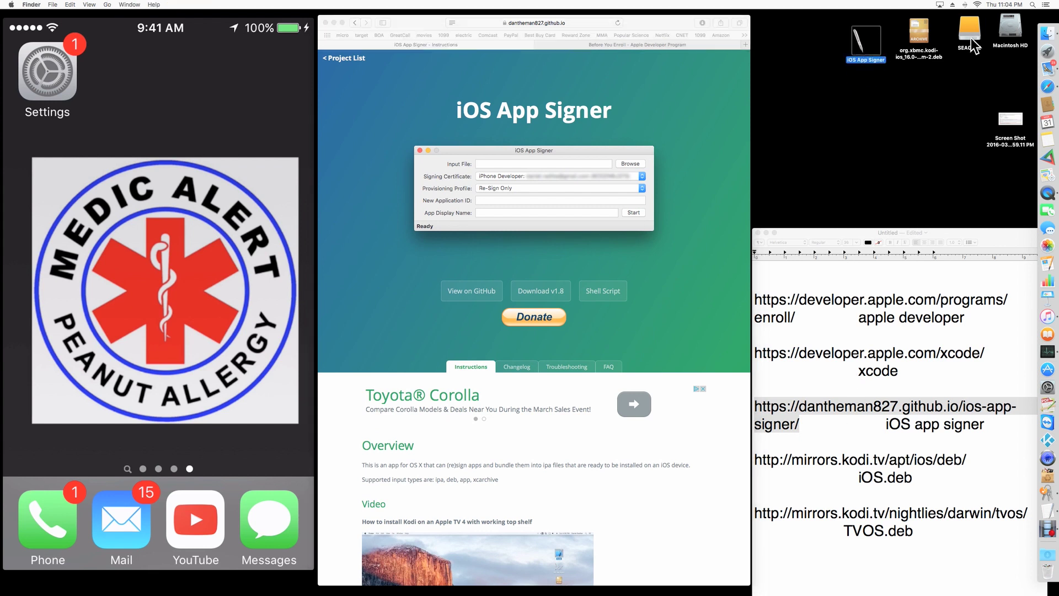
{"action": "left_click", "coordinate": [1048, 54]}
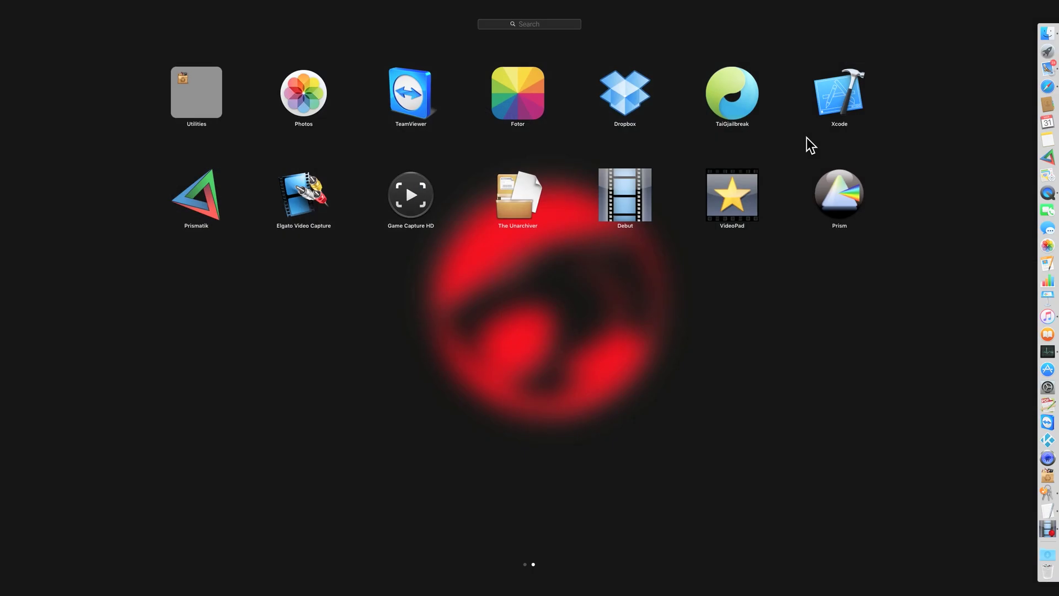
Dismiss Launchpad and bring the TextEdit note of links back to the front.
{"action": "left_click", "coordinate": [950, 118]}
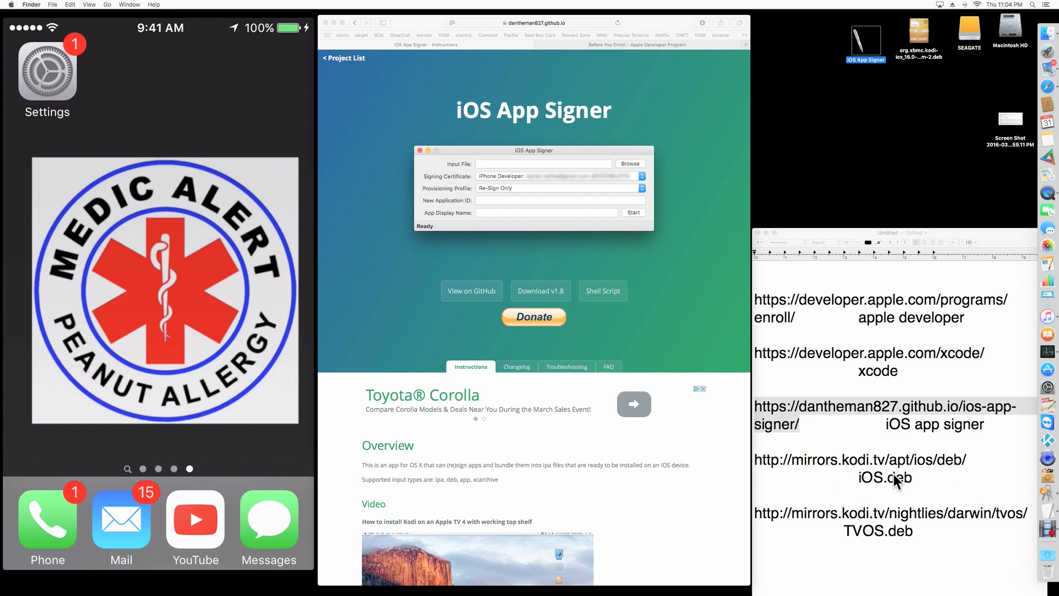
{"action": "left_click", "coordinate": [929, 479]}
Label the first Kodi link 'iOS.deb iPhone or iPad' and select its mirrors.kodi.tv URL.
{"action": "left_click", "coordinate": [928, 479]}
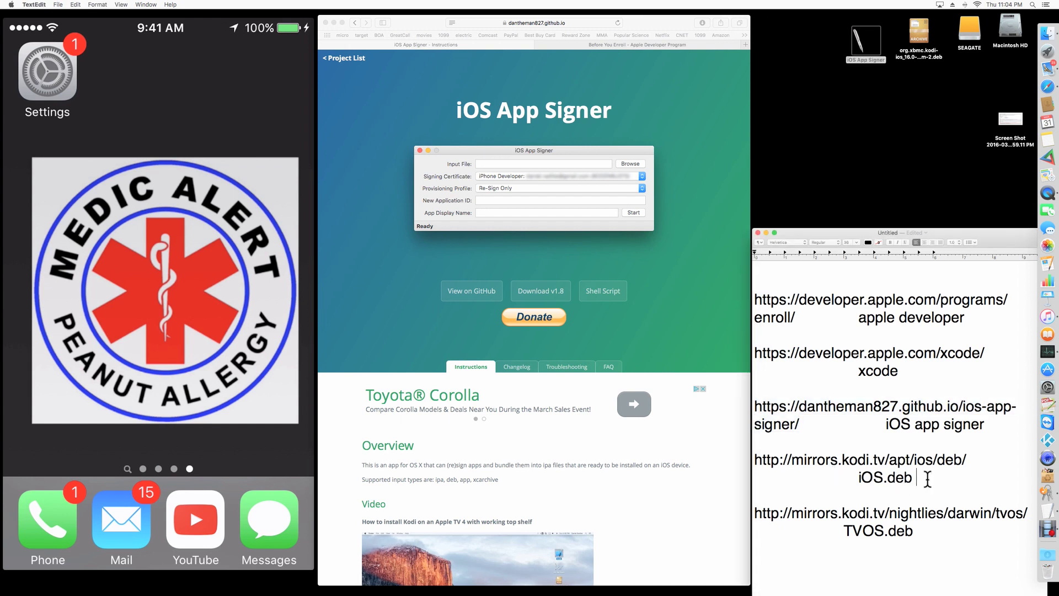
{"action": "type", "text": "iphone or ipad"}
{"action": "left_click", "coordinate": [961, 487]}
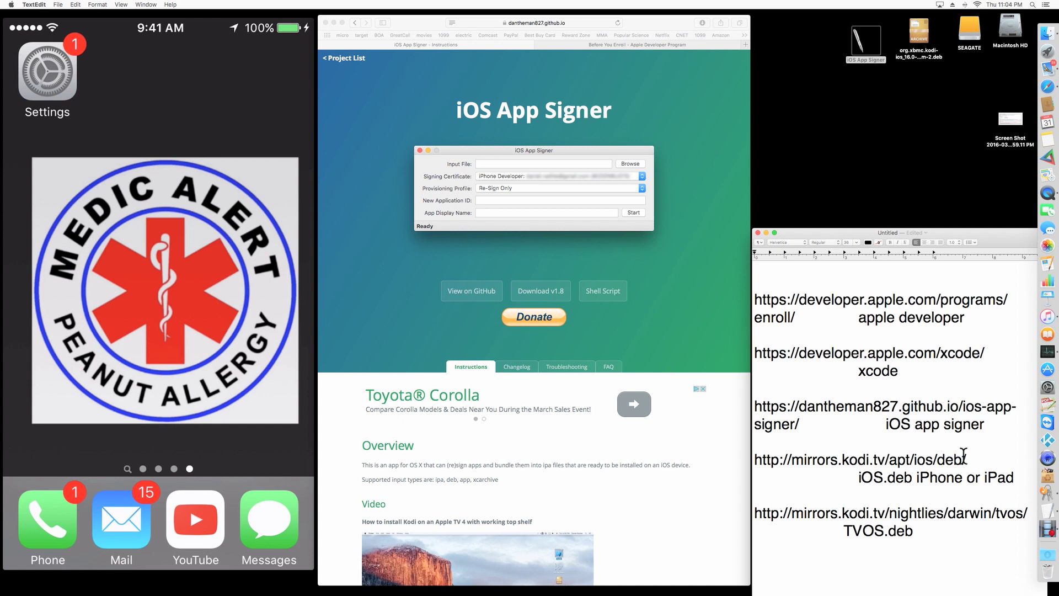
{"action": "left_click_drag", "start_coordinate": [968, 458], "coordinate": [754, 459]}
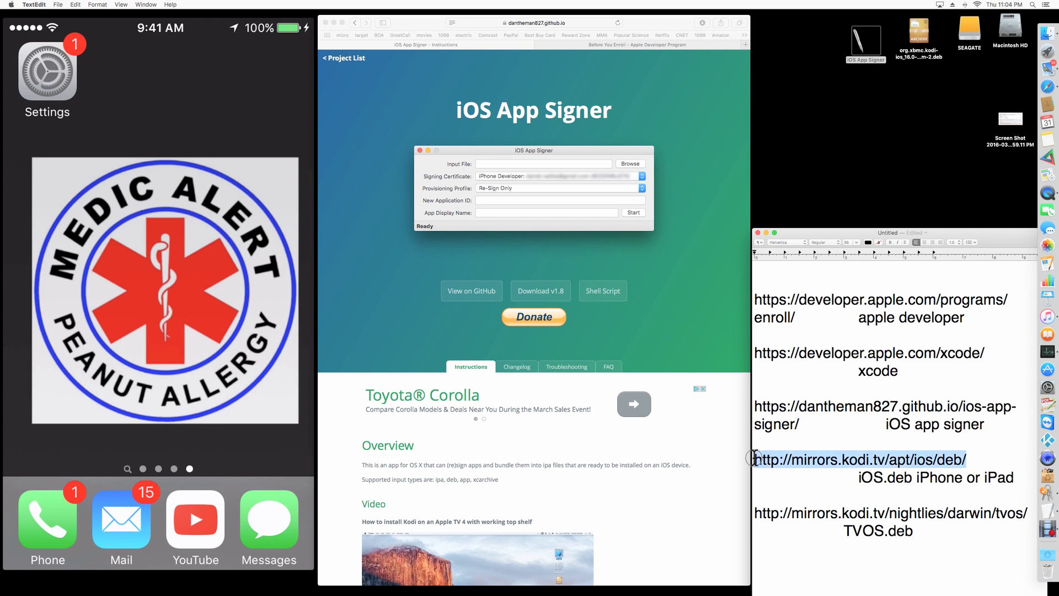
{"action": "right_click", "coordinate": [766, 459]}
Copy the mirrors.kodi.tv/apt/ios/deb/ address and load the listing in Safari.
{"action": "left_click", "coordinate": [802, 494]}
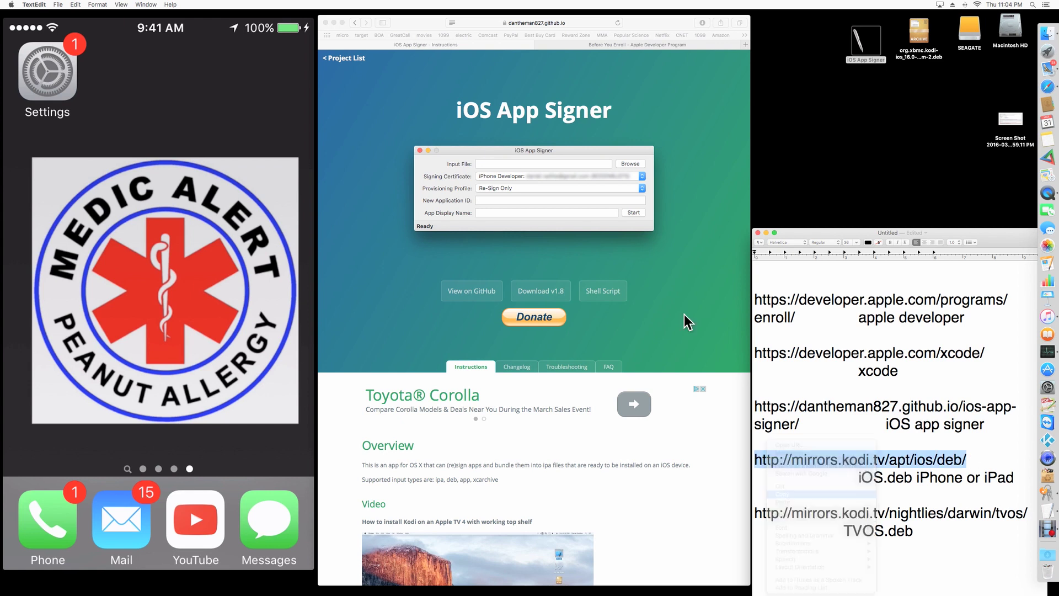
{"action": "left_click", "coordinate": [532, 23]}
{"action": "right_click", "coordinate": [532, 22]}
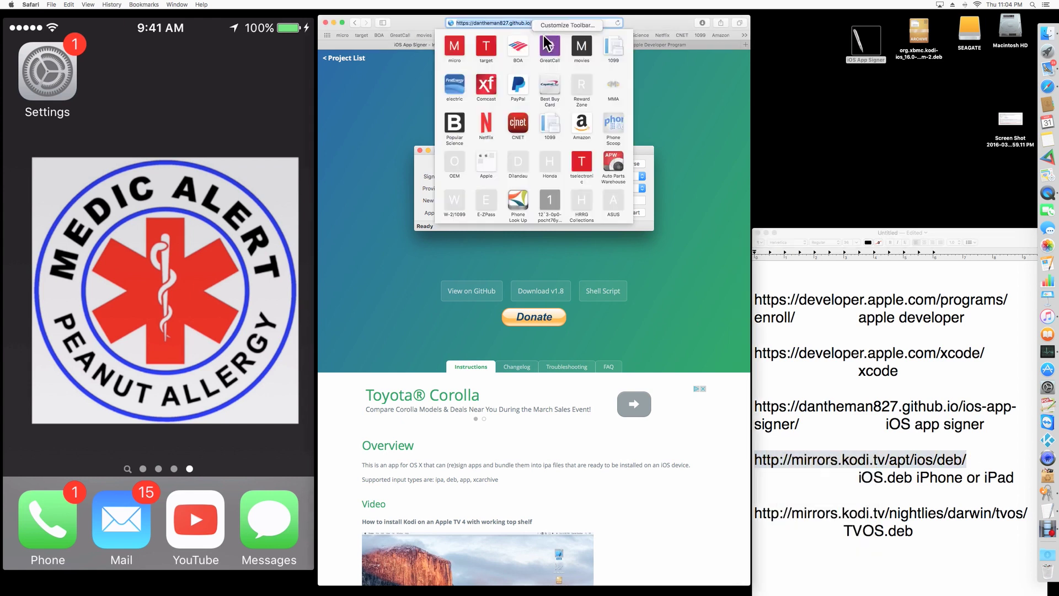
{"action": "right_click", "coordinate": [510, 21]}
{"action": "left_click", "coordinate": [558, 76]}
{"action": "key", "text": "Return"}
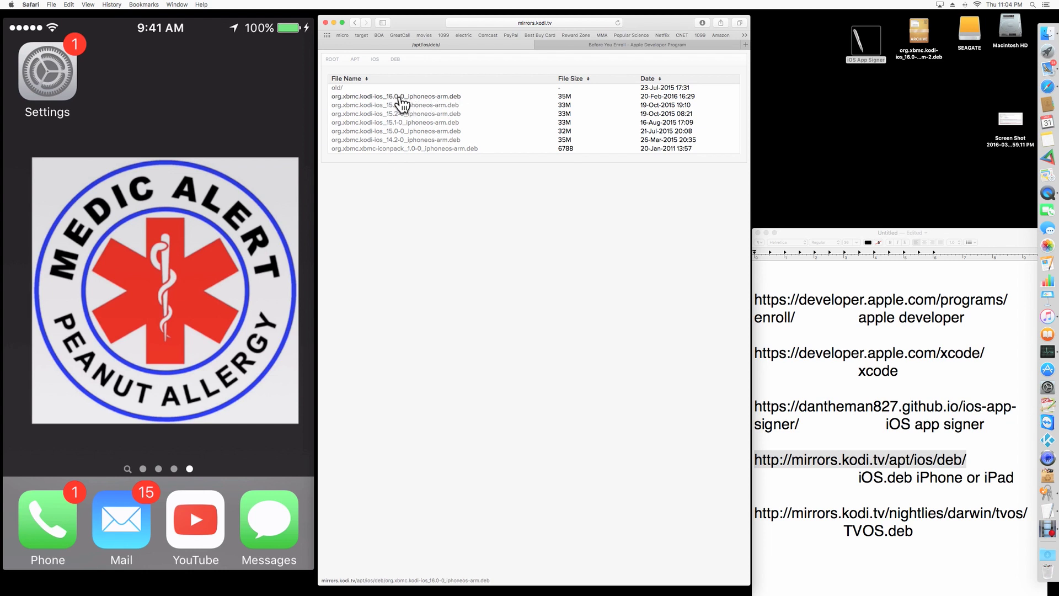
Save the Kodi 16.0-0 .deb to the desktop and close the Safari window.
{"action": "left_click_drag", "start_coordinate": [400, 103], "coordinate": [915, 31]}
{"action": "left_click", "coordinate": [866, 41]}
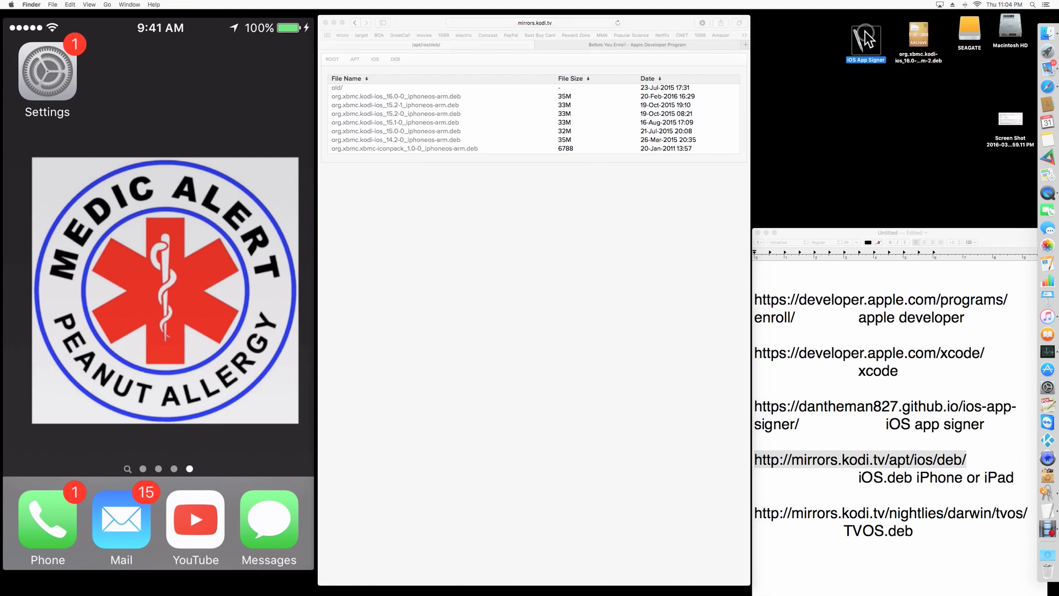
{"action": "left_click", "coordinate": [914, 29]}
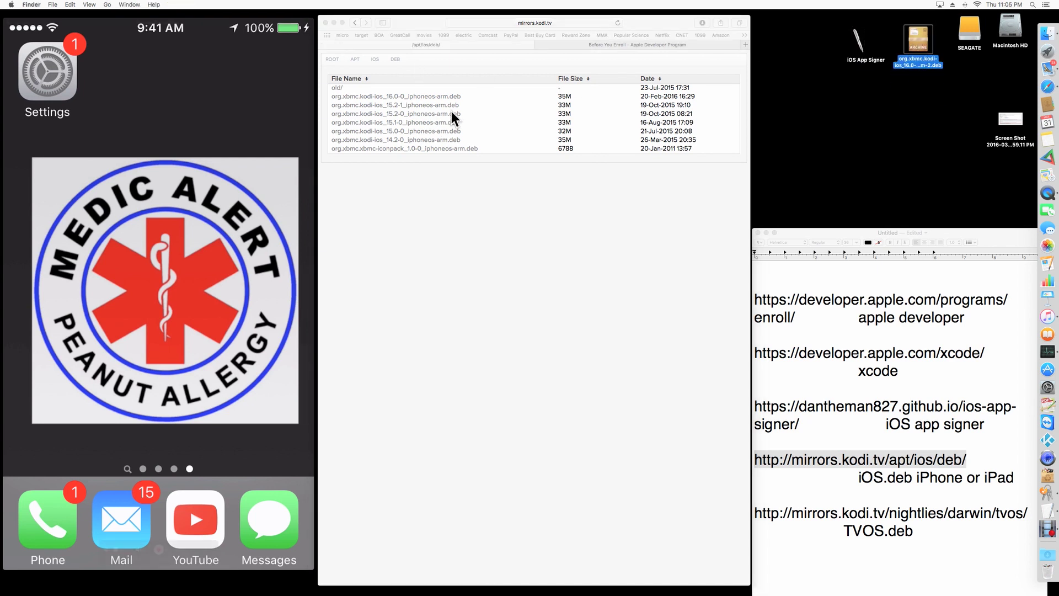
{"action": "left_click", "coordinate": [325, 23]}
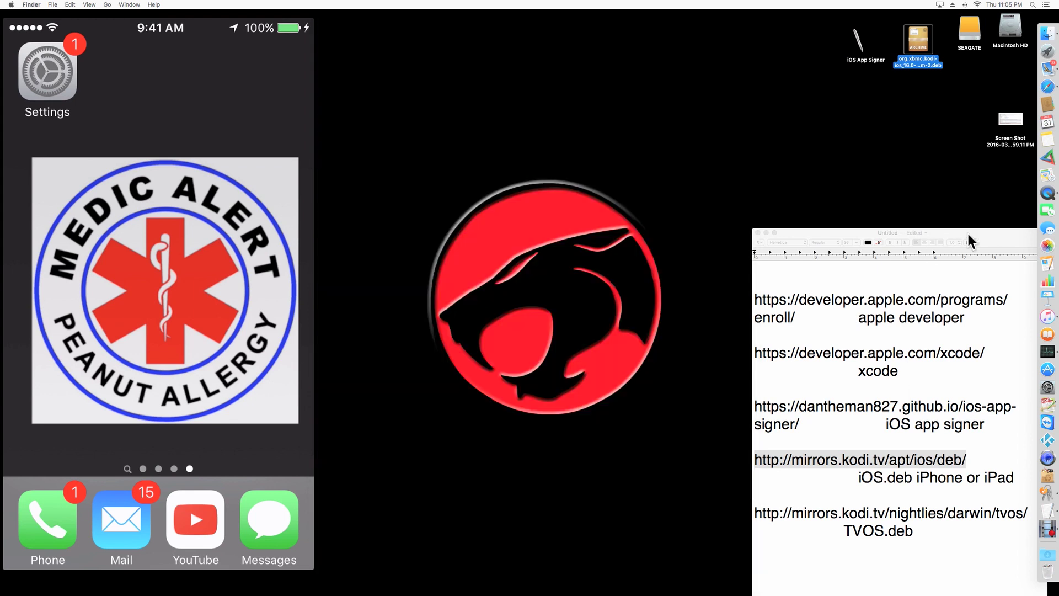
{"action": "left_click_drag", "start_coordinate": [978, 233], "coordinate": [966, 232]}
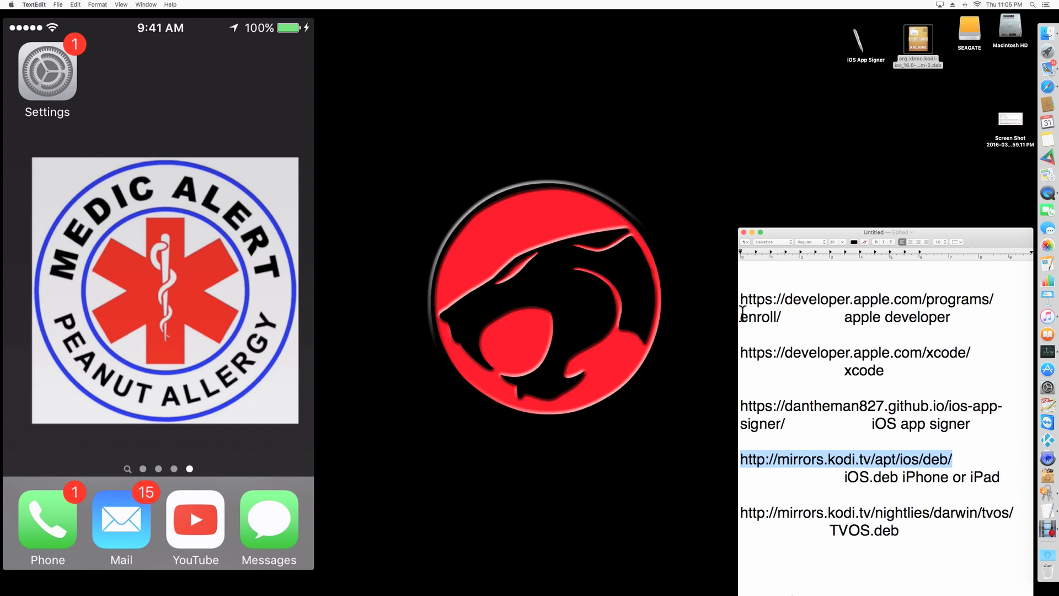
Launch Xcode 7.3 from the Dock to reach its Welcome to Xcode window.
{"action": "left_click", "coordinate": [1049, 52]}
{"action": "key", "text": "Escape"}
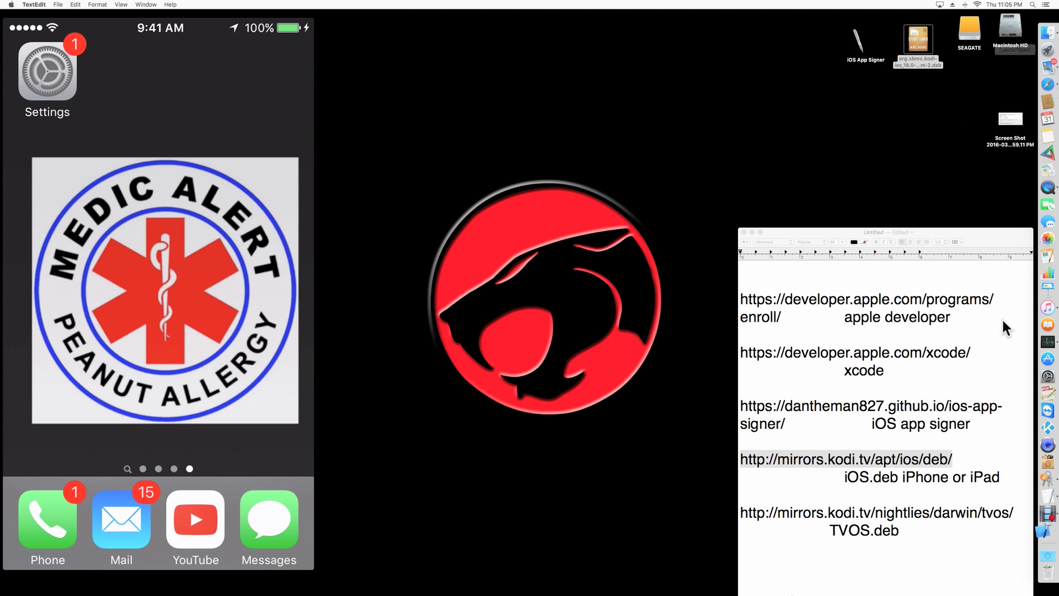
{"action": "left_click", "coordinate": [1051, 537]}
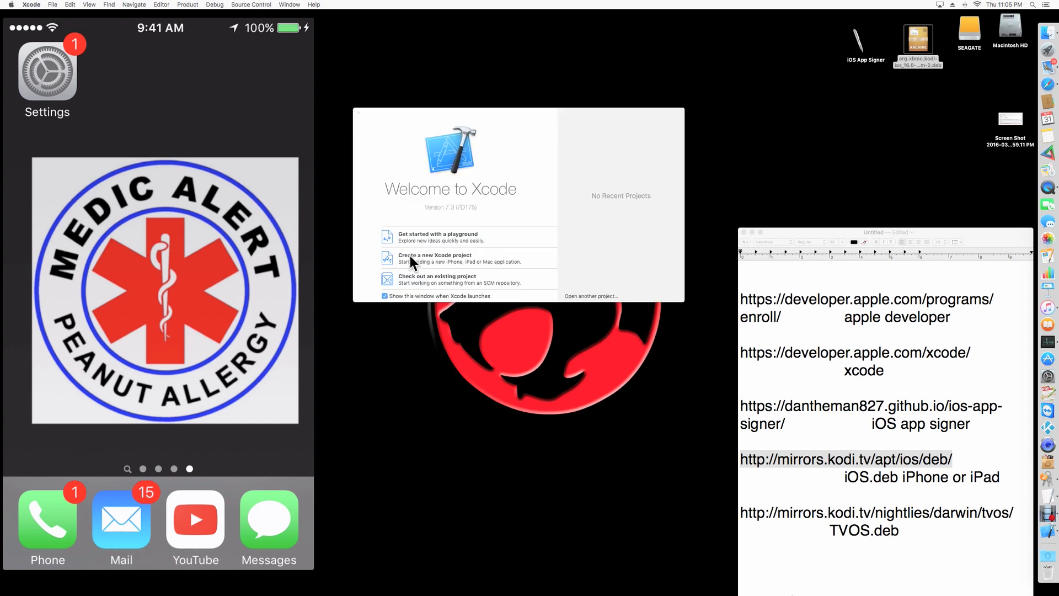
Create a new project from the iOS Single View Application template and begin entering the product name.
{"action": "left_click", "coordinate": [431, 257]}
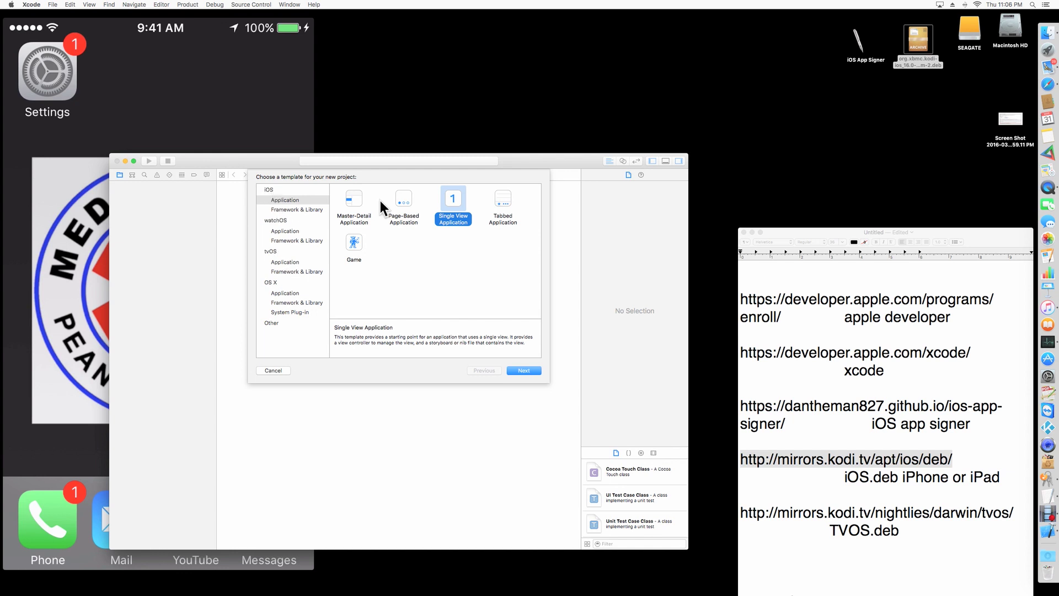
{"action": "left_click", "coordinate": [283, 261]}
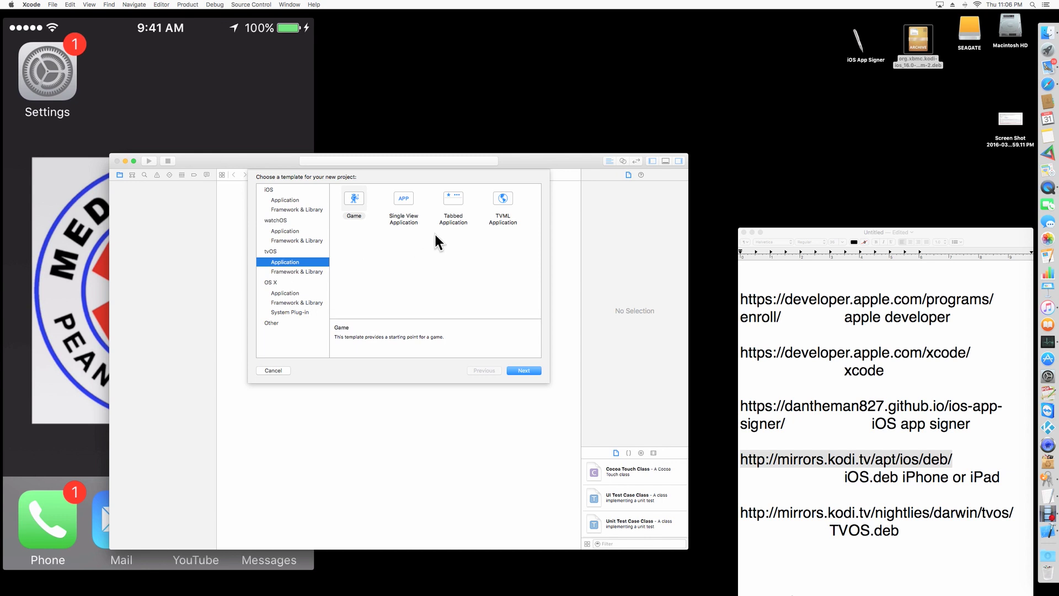
{"action": "left_click", "coordinate": [406, 202]}
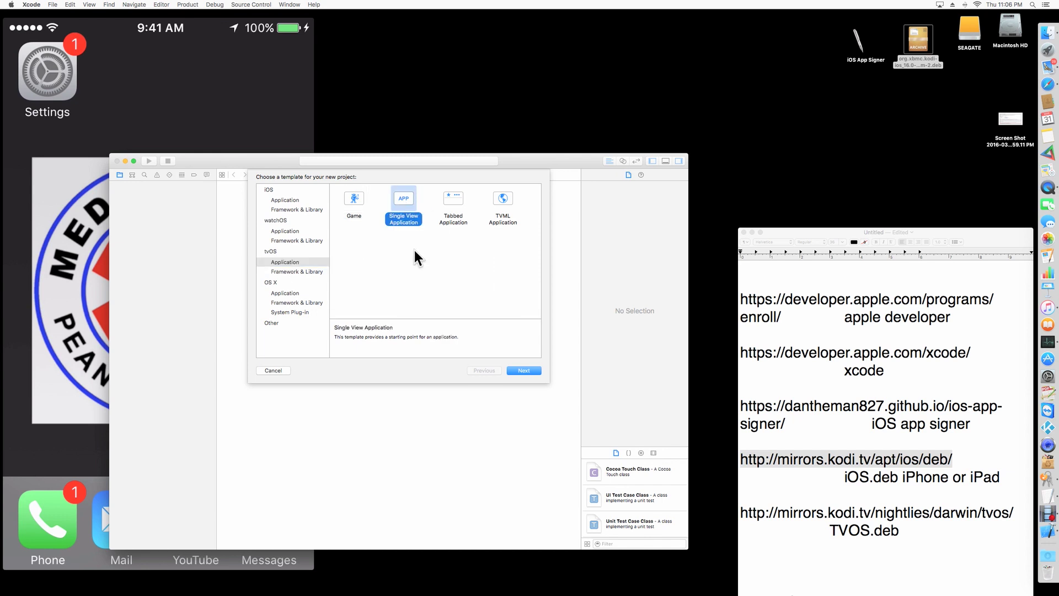
{"action": "left_click", "coordinate": [281, 198]}
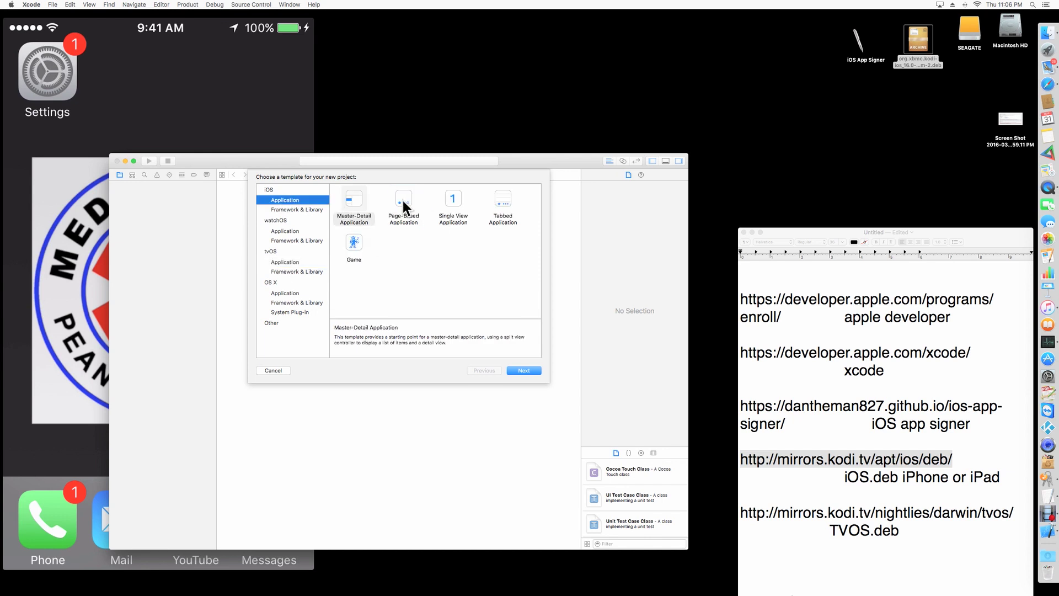
{"action": "left_click", "coordinate": [459, 205]}
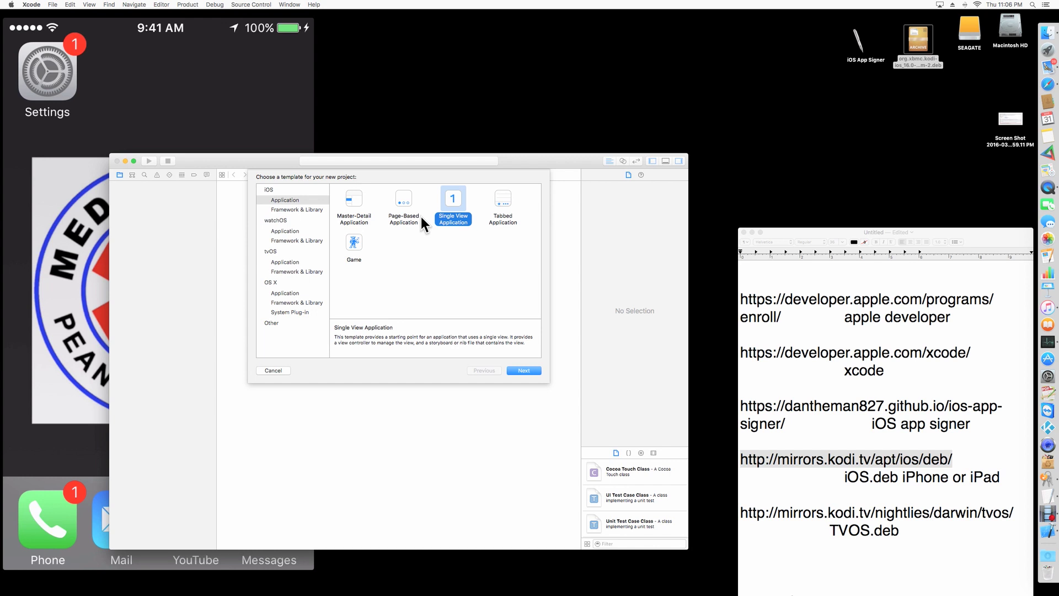
{"action": "left_click", "coordinate": [527, 370]}
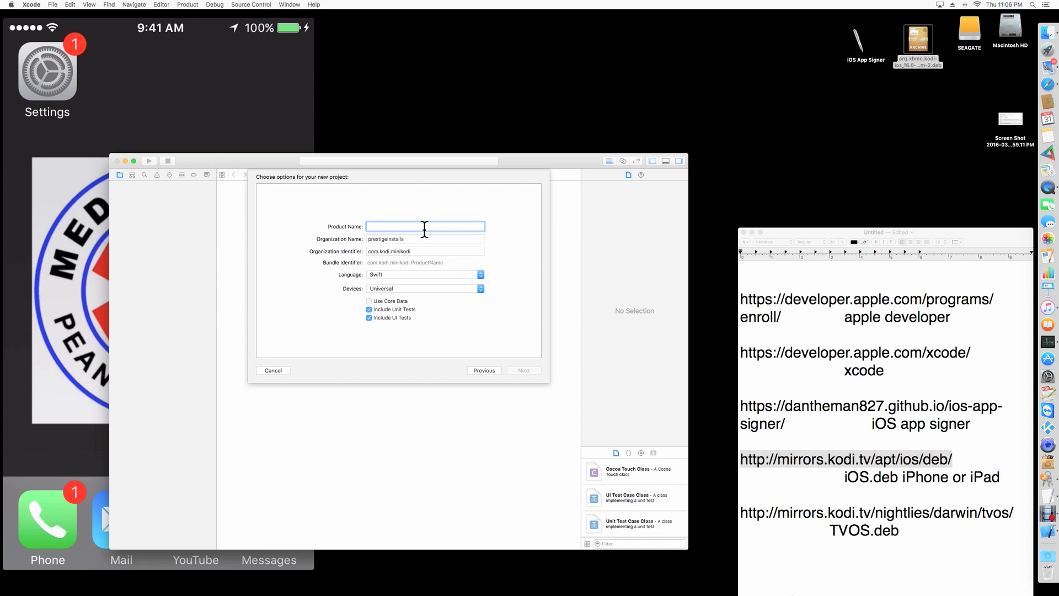
{"action": "type", "text": "ko"}
Complete the Product Name as kodi4me and set the Organization Name to prestigeinstalls.
{"action": "type", "text": "di4me"}
{"action": "left_click", "coordinate": [409, 238]}
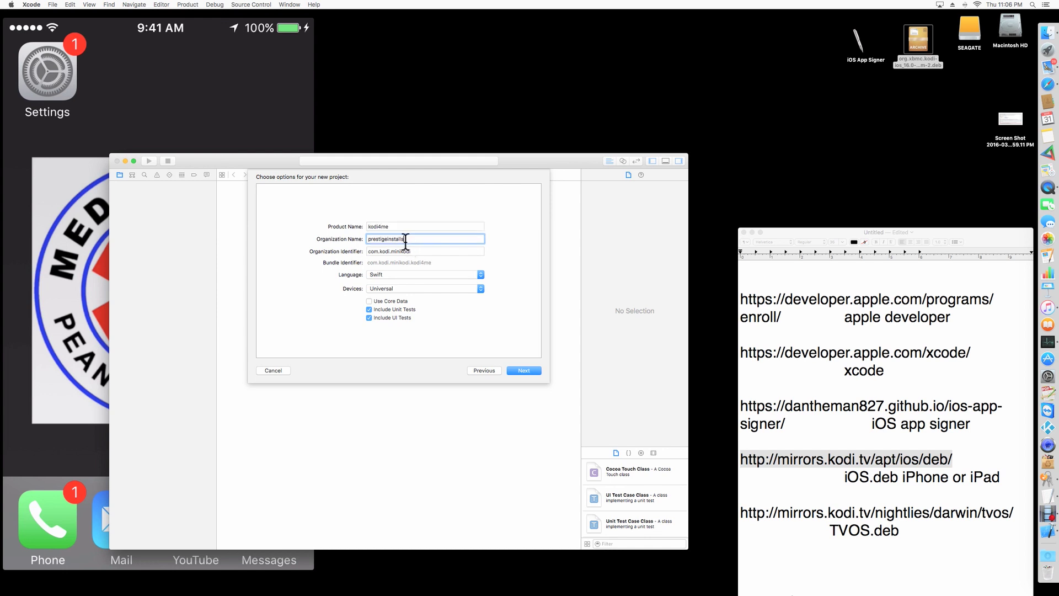
{"action": "left_click_drag", "start_coordinate": [408, 238], "coordinate": [367, 238]}
{"action": "type", "text": "emg"}
{"action": "key", "text": "BackSpace"}
{"action": "key", "text": "BackSpace"}
{"action": "type", "text": "prestigeinstalls"}
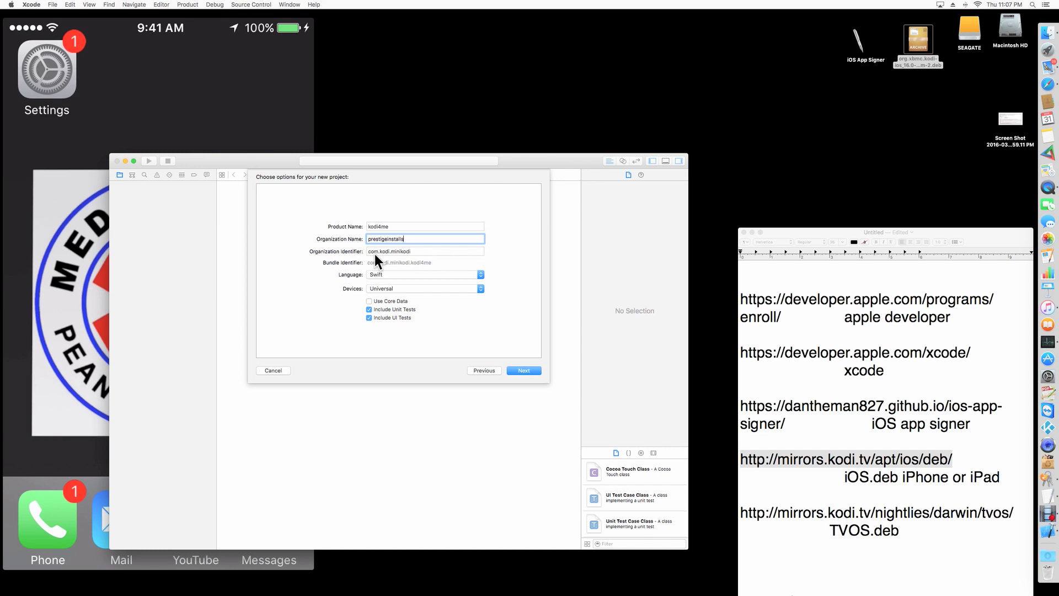
{"action": "left_click", "coordinate": [419, 249]}
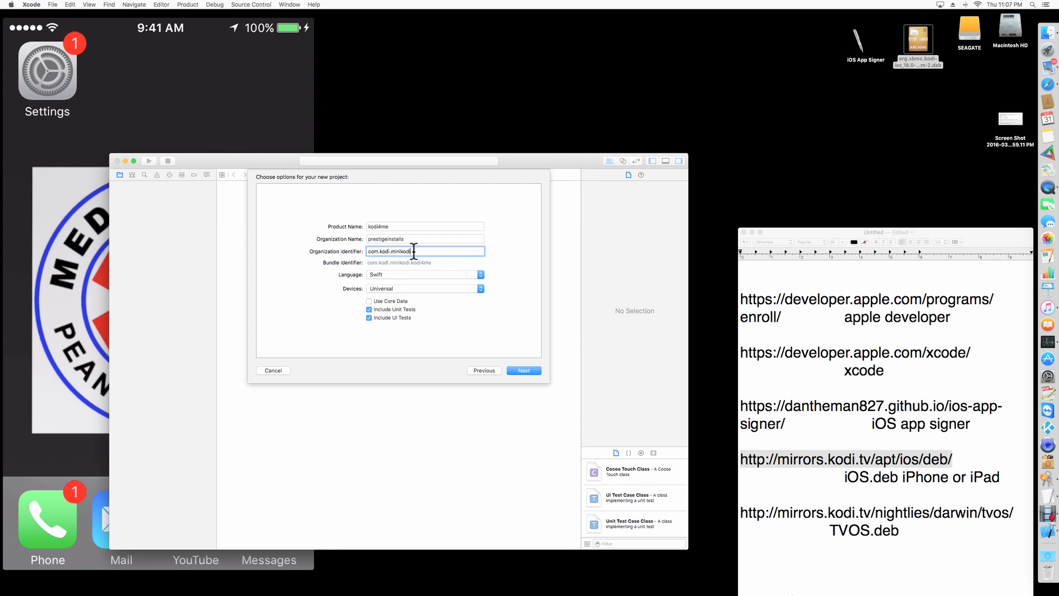
Replace organization identifier com.kodi.minikodi with com.kodi4me, keeping Swift language and Universal devices.
{"action": "double_click", "coordinate": [408, 251]}
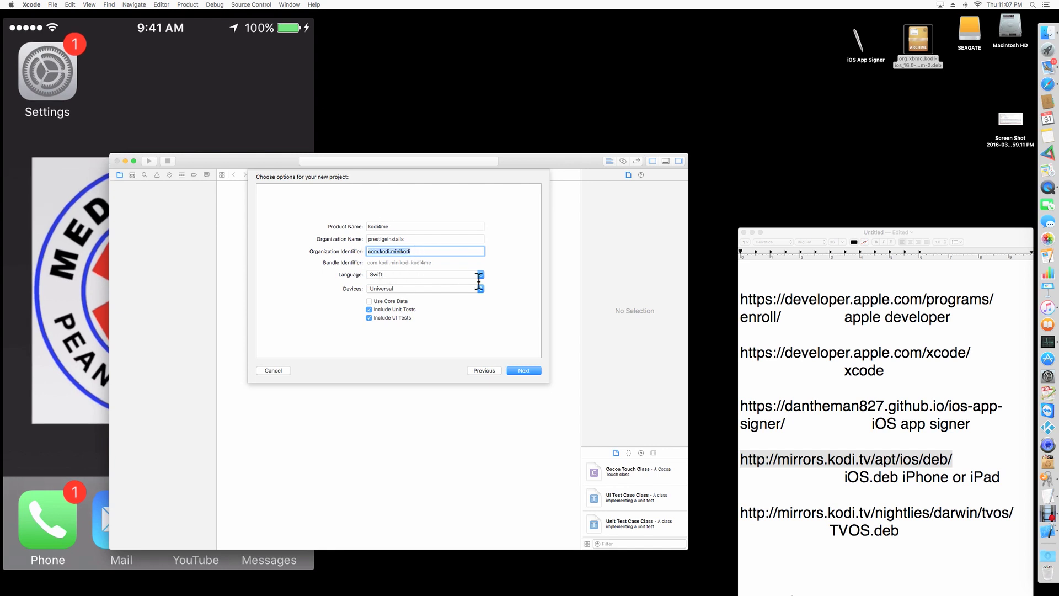
{"action": "type", "text": "com.kodi4me"}
{"action": "left_click", "coordinate": [404, 275]}
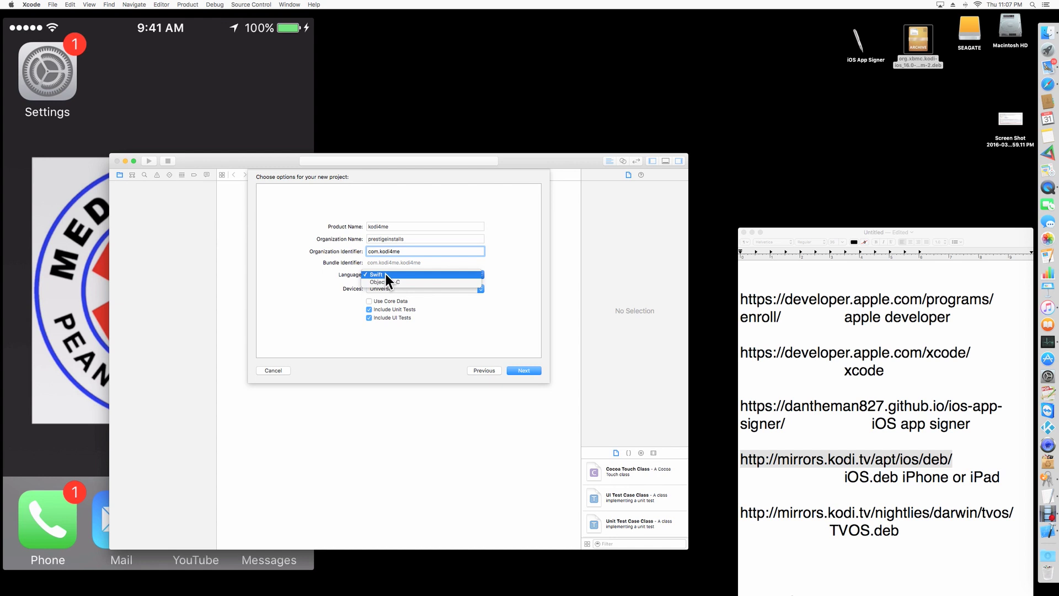
{"action": "left_click", "coordinate": [397, 274]}
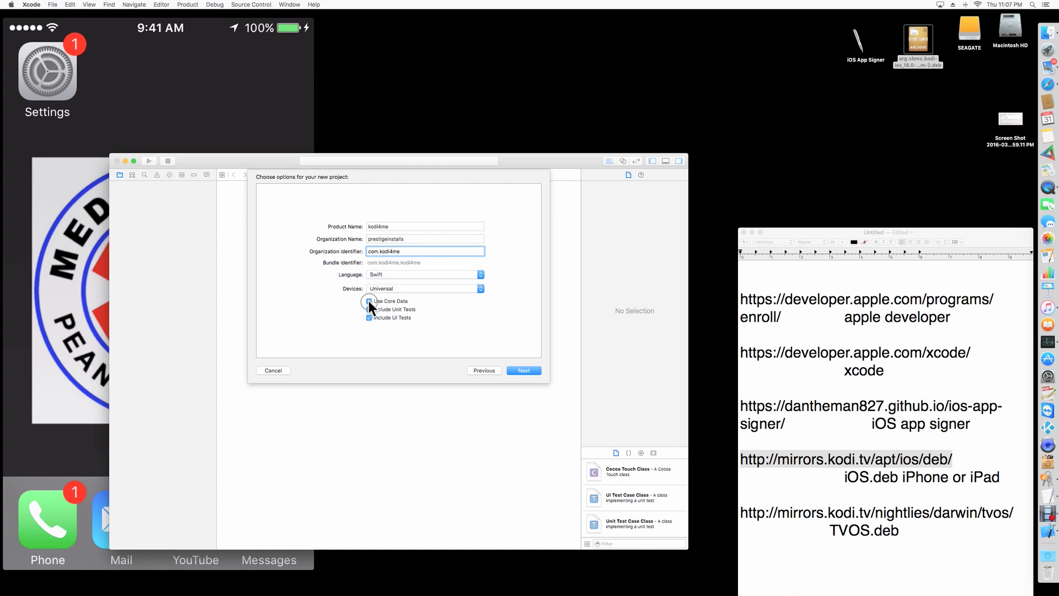
{"action": "left_click", "coordinate": [450, 287]}
{"action": "left_click", "coordinate": [451, 289]}
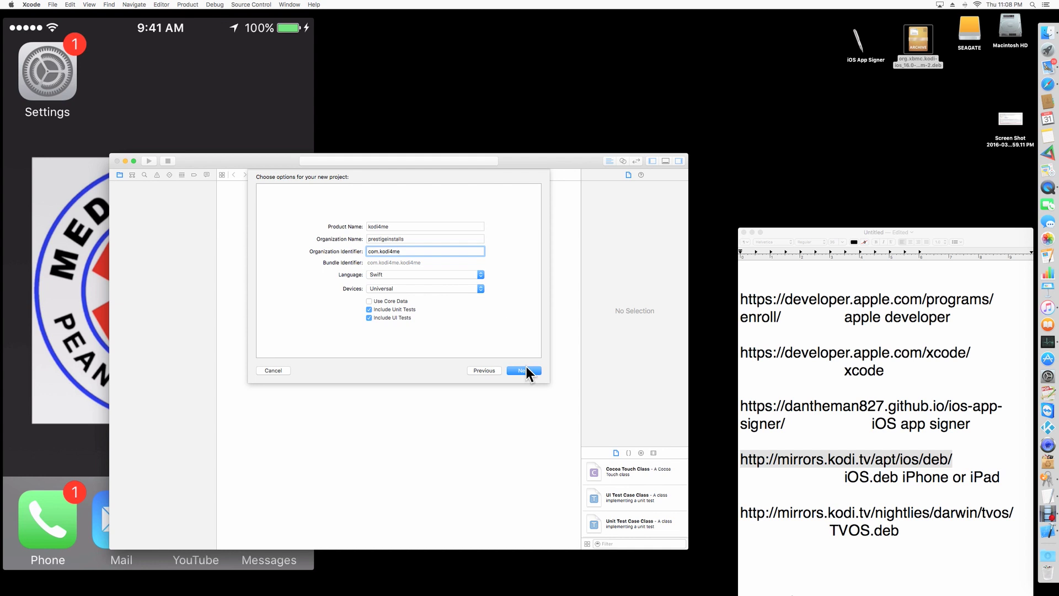
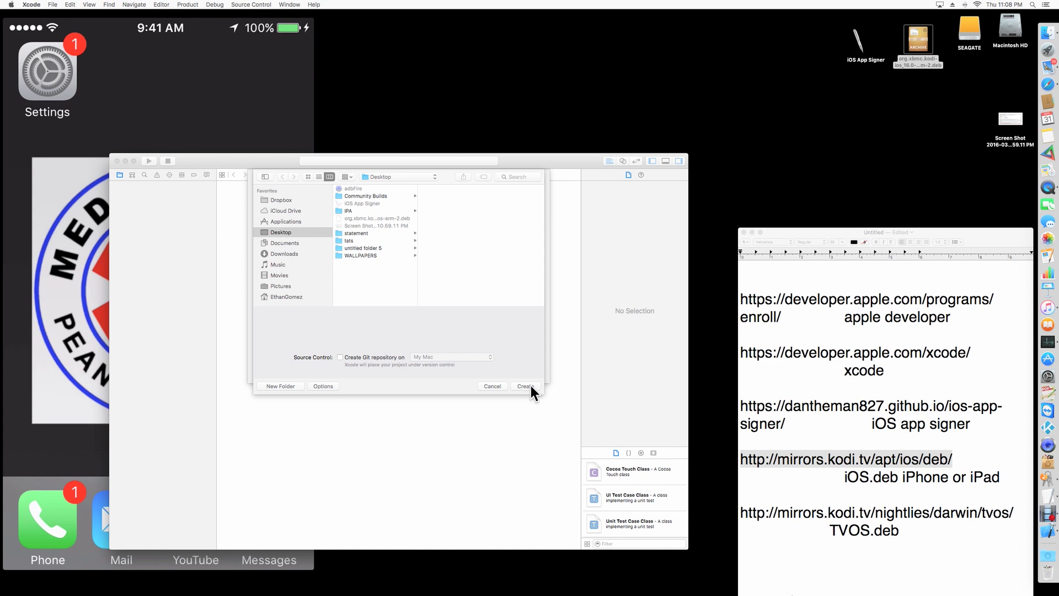
Create the kodi4me project on the Desktop with Git repository creation turned off.
{"action": "left_click", "coordinate": [340, 358]}
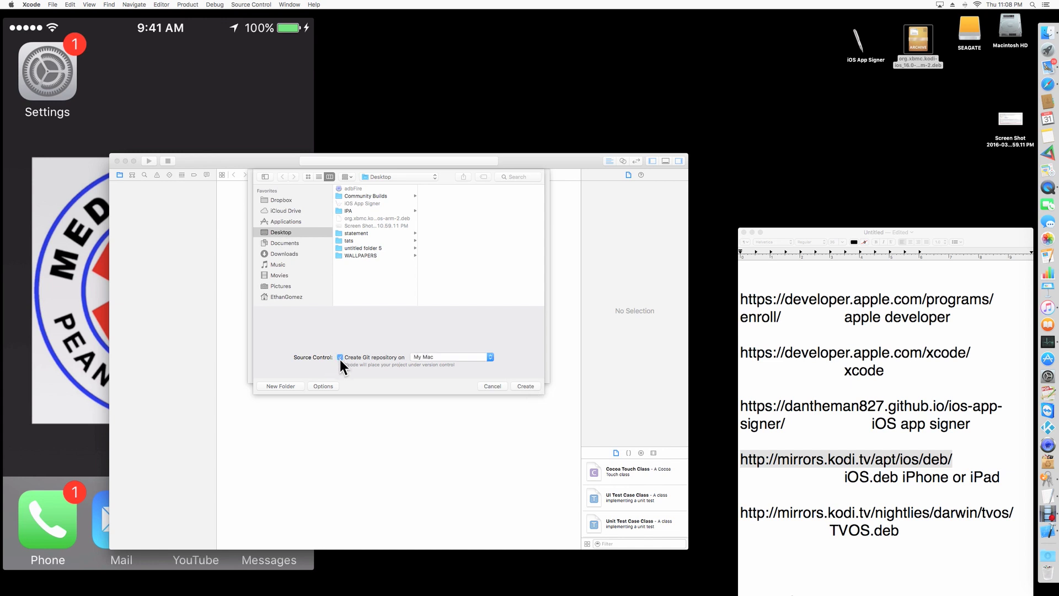
{"action": "left_click", "coordinate": [340, 357]}
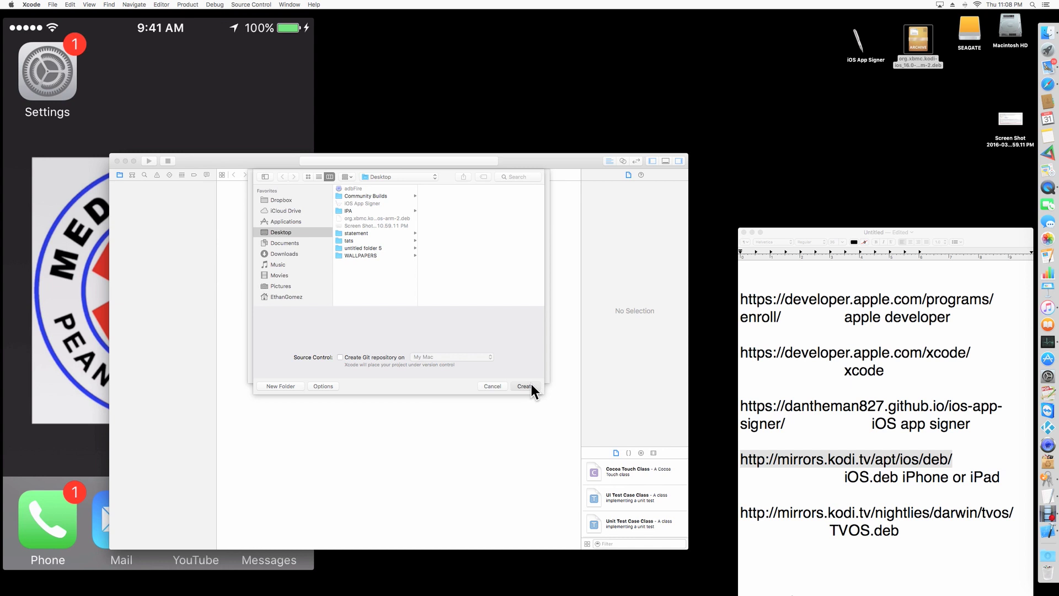
{"action": "key", "text": "Return"}
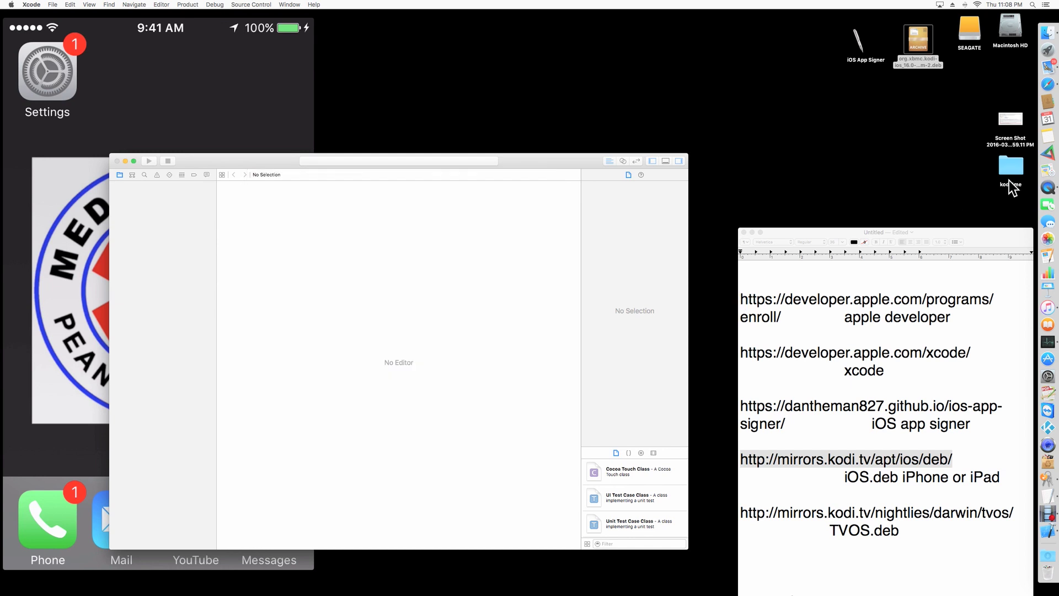
Tidy the kodi4me folder on the desktop and return to Xcode's run destinations.
{"action": "left_click_drag", "start_coordinate": [1017, 177], "coordinate": [938, 124]}
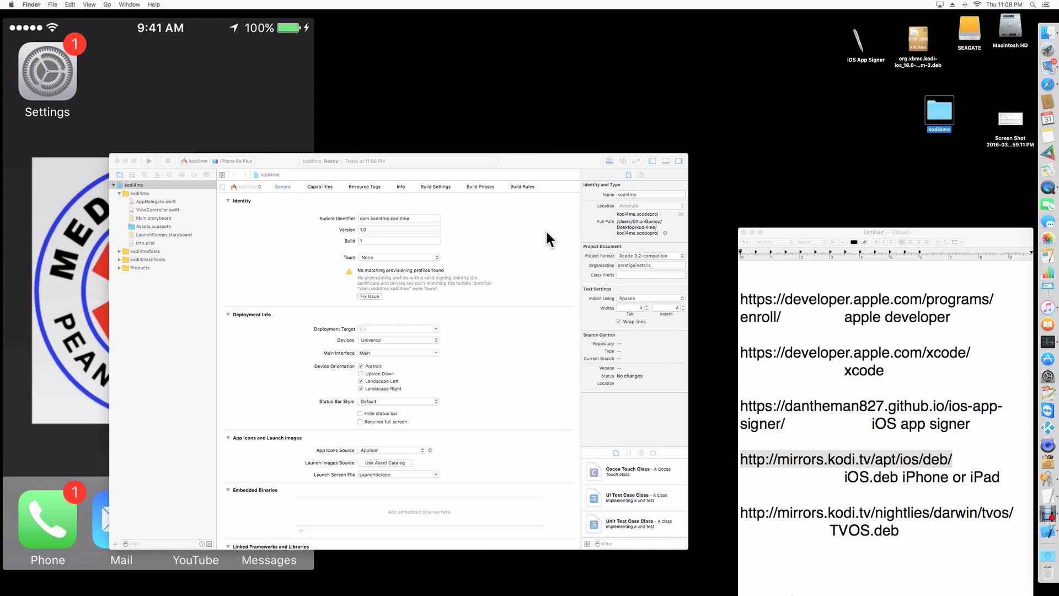
{"action": "left_click", "coordinate": [291, 225]}
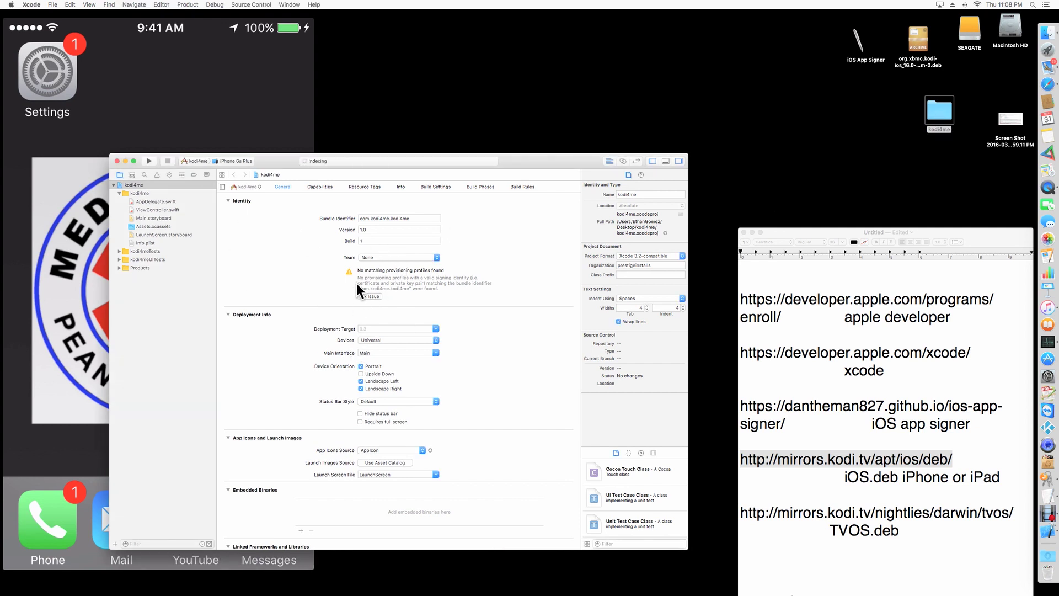
{"action": "left_click", "coordinate": [247, 159]}
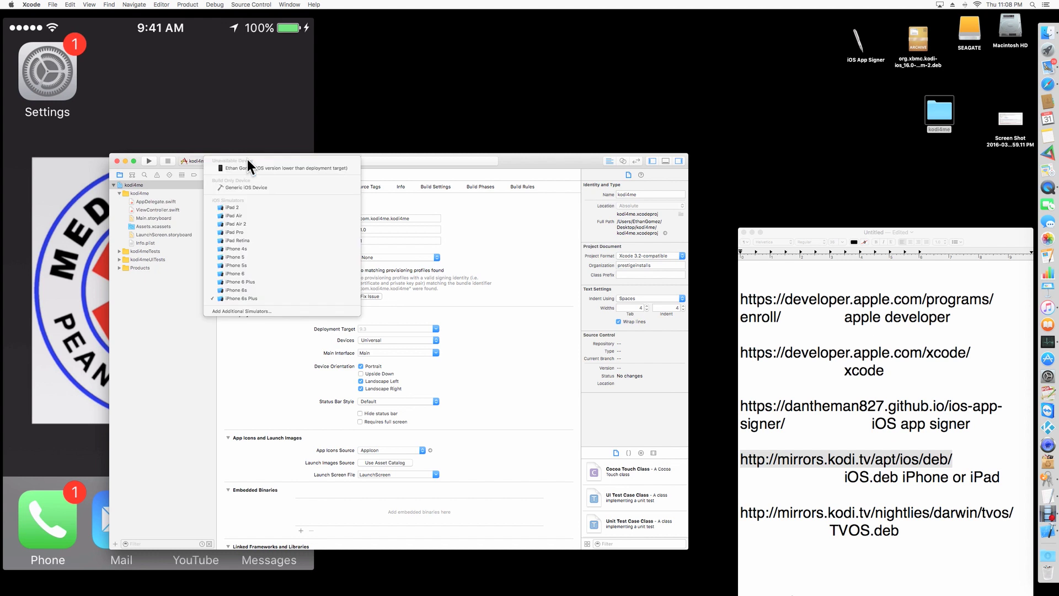
Target the connected iPhone instead of the iPhone 6s simulator for the kodi4me scheme.
{"action": "left_click", "coordinate": [254, 290]}
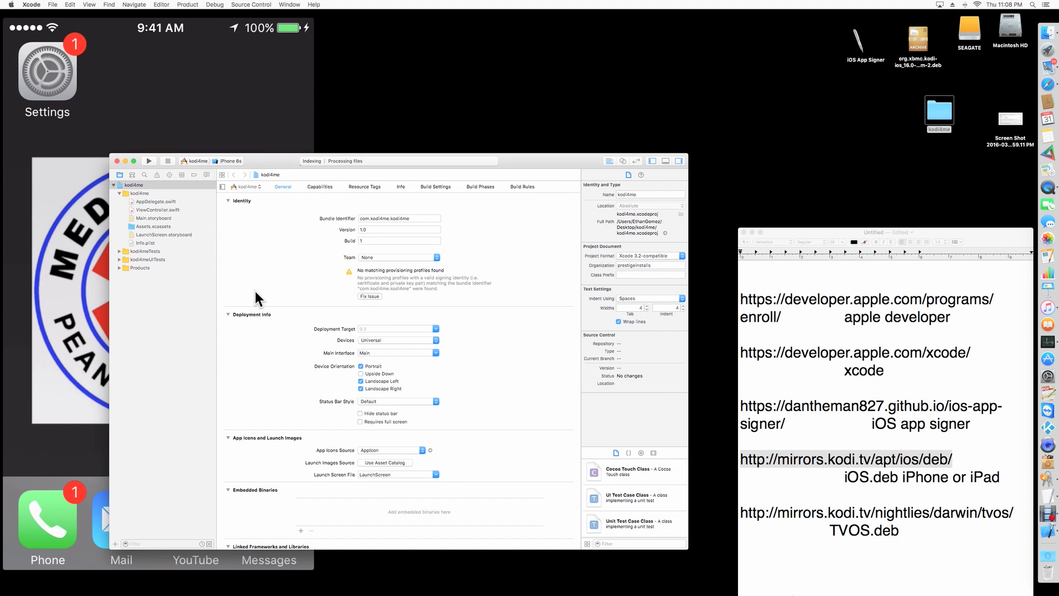
{"action": "left_click", "coordinate": [232, 158]}
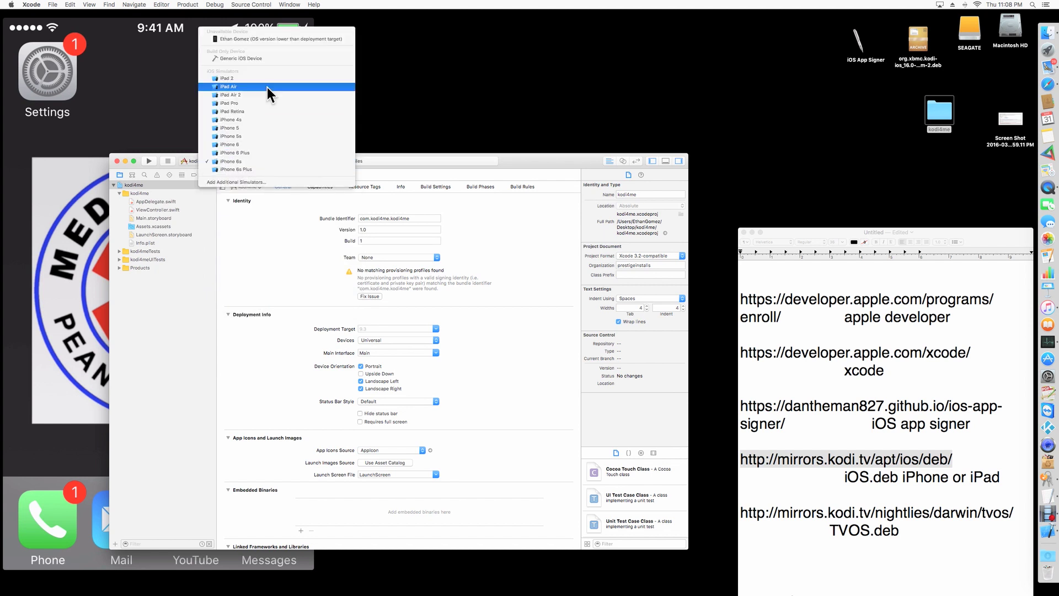
{"action": "left_click", "coordinate": [253, 37]}
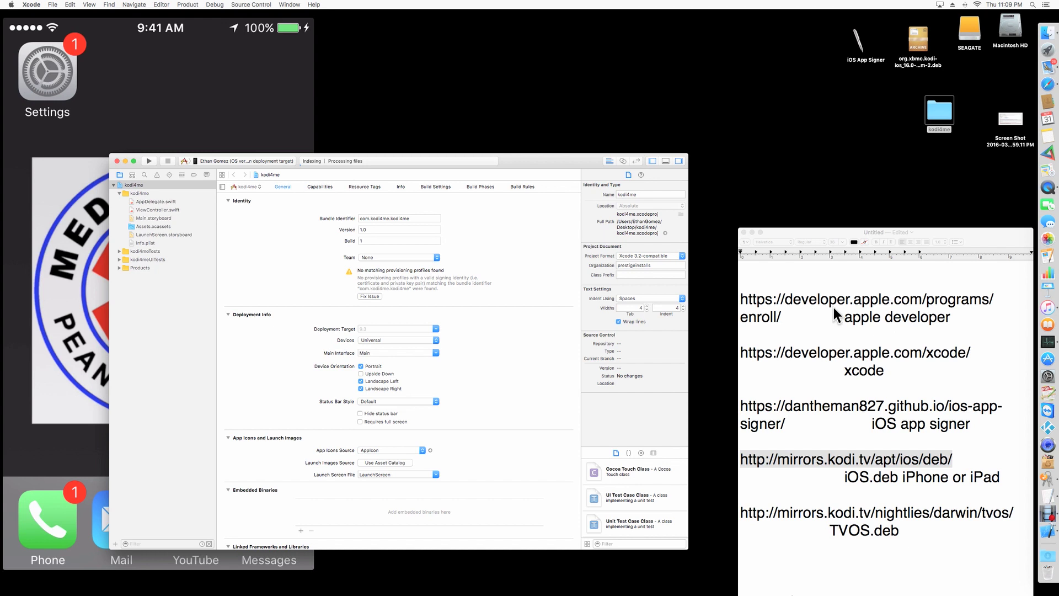
Sign kodi4me with the personal development team and fix the missing provisioning profile.
{"action": "left_click", "coordinate": [436, 257]}
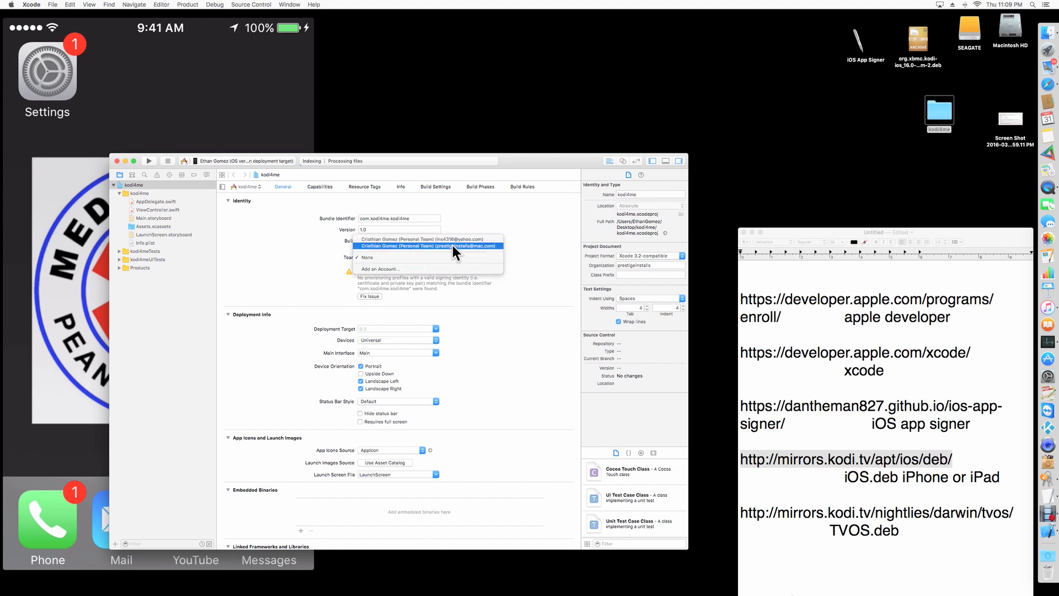
{"action": "left_click", "coordinate": [473, 246]}
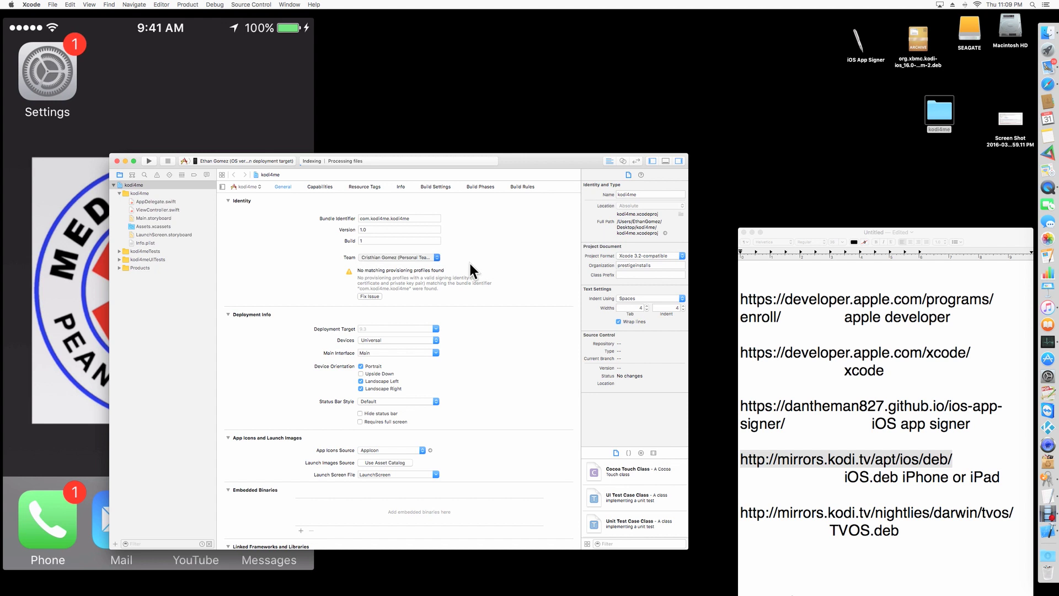
{"action": "left_click", "coordinate": [367, 293]}
{"action": "left_click", "coordinate": [458, 201]}
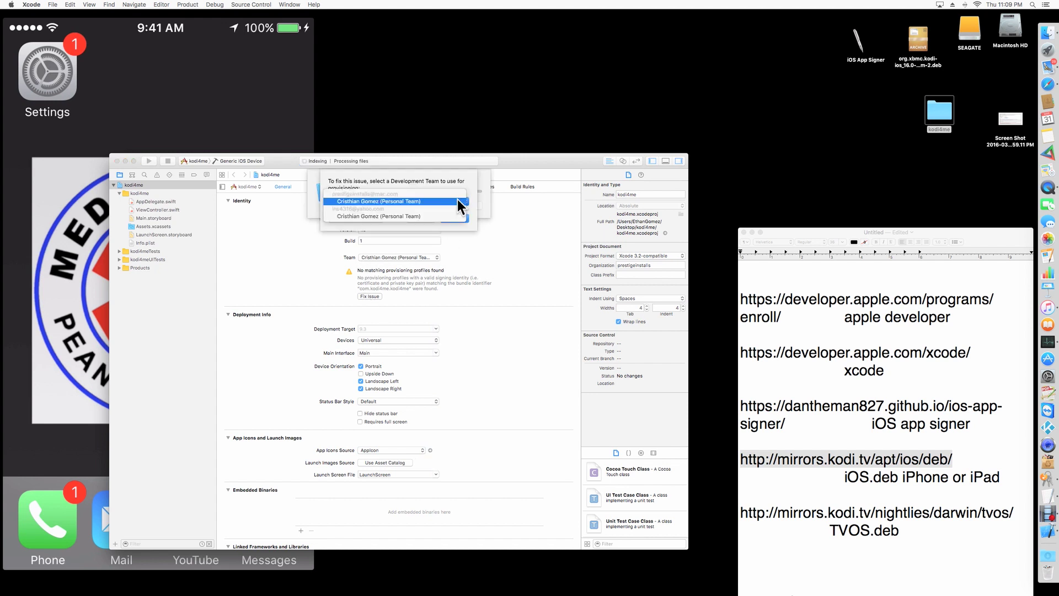
{"action": "left_click", "coordinate": [398, 200]}
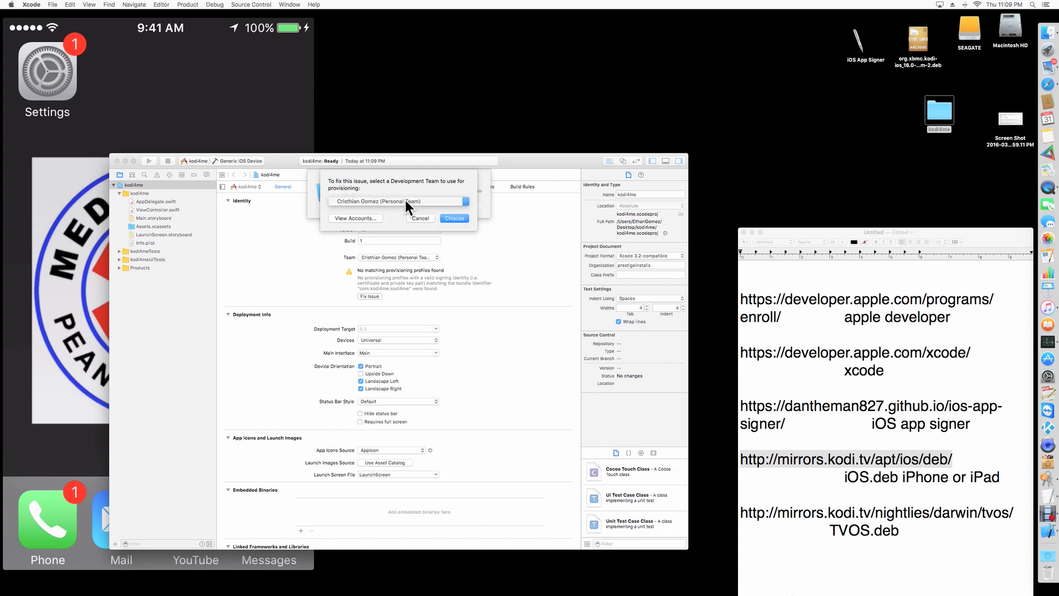
{"action": "left_click", "coordinate": [456, 219]}
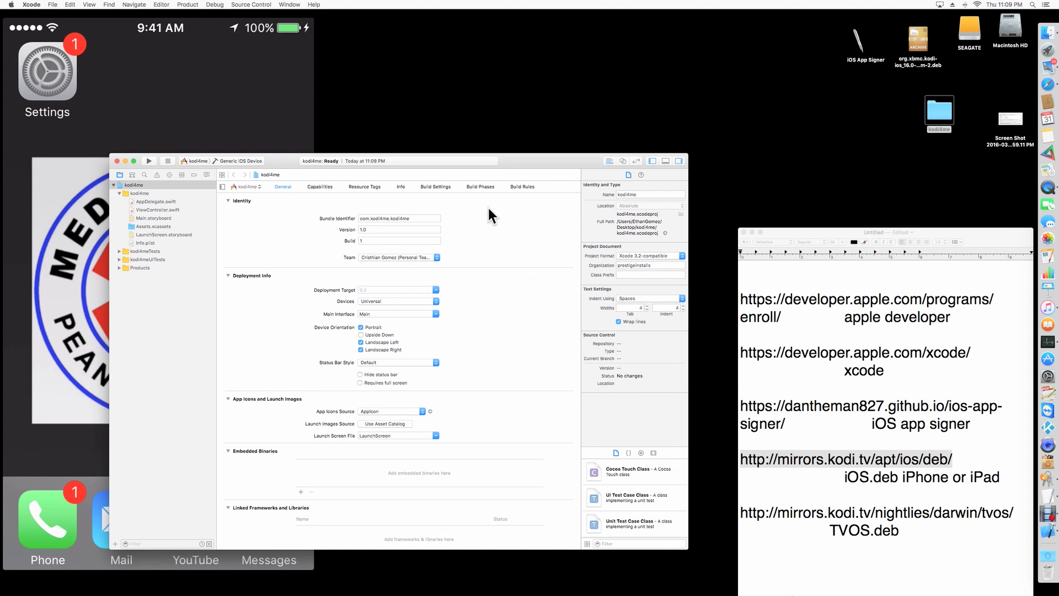
Close the Xcode project window and launch iOS App Signer, centred on screen.
{"action": "left_click", "coordinate": [116, 161]}
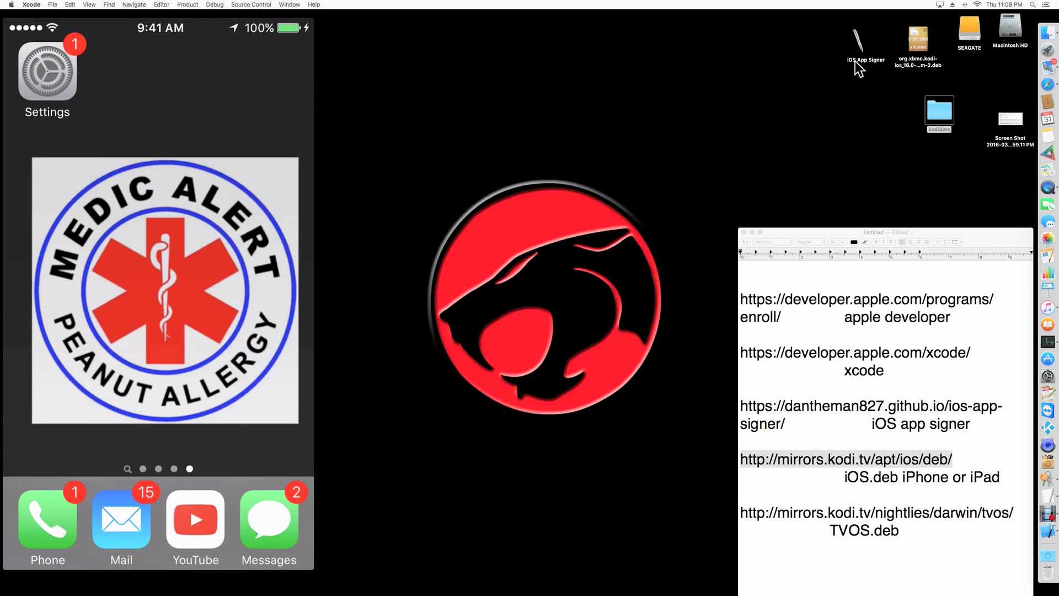
{"action": "double_click", "coordinate": [861, 44]}
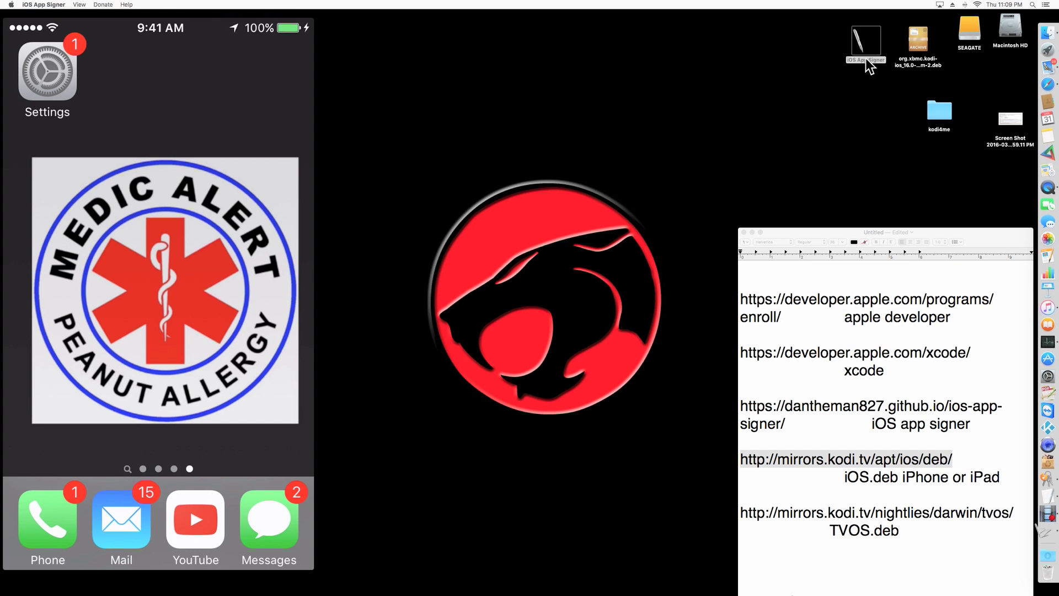
{"action": "left_click_drag", "start_coordinate": [415, 305], "coordinate": [574, 243]}
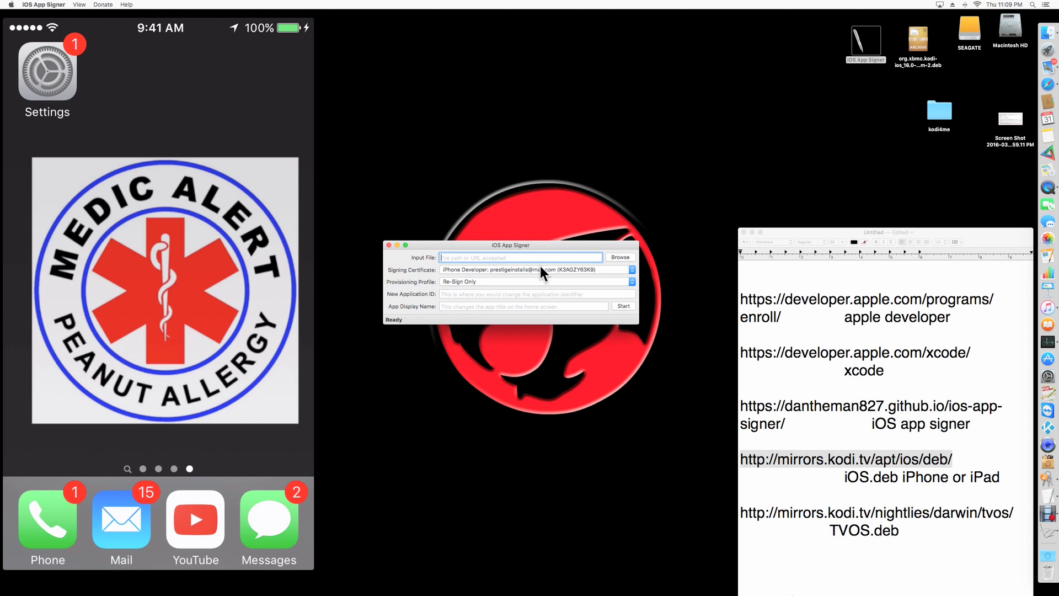
Load org.xbmc.kodi-ios_16.0-0_iphoneos-arm-2.deb from the Desktop as the signer's input file.
{"action": "left_click", "coordinate": [621, 257]}
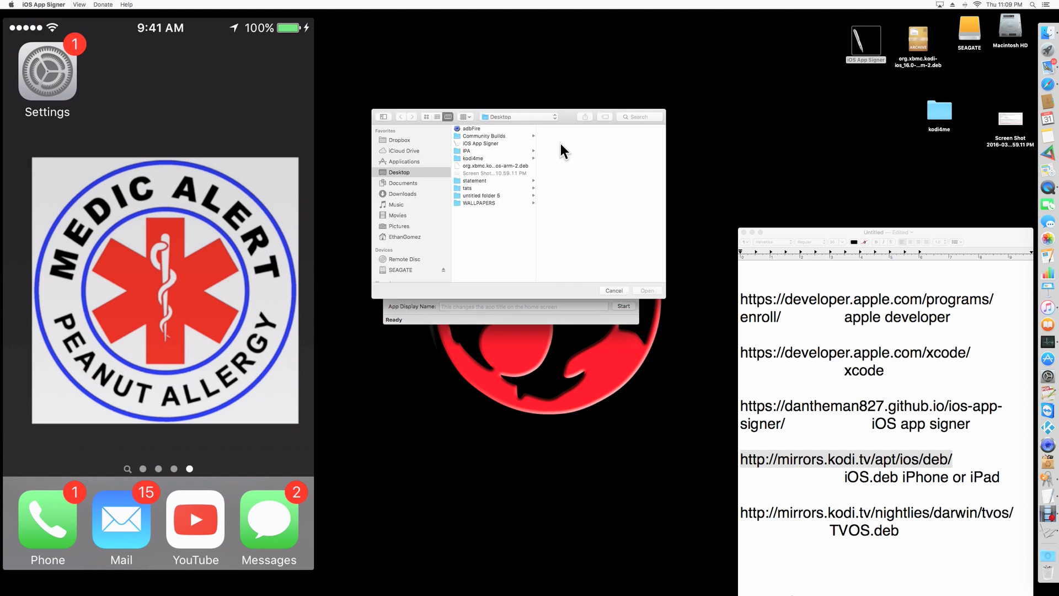
{"action": "left_click_drag", "start_coordinate": [570, 115], "coordinate": [643, 118]}
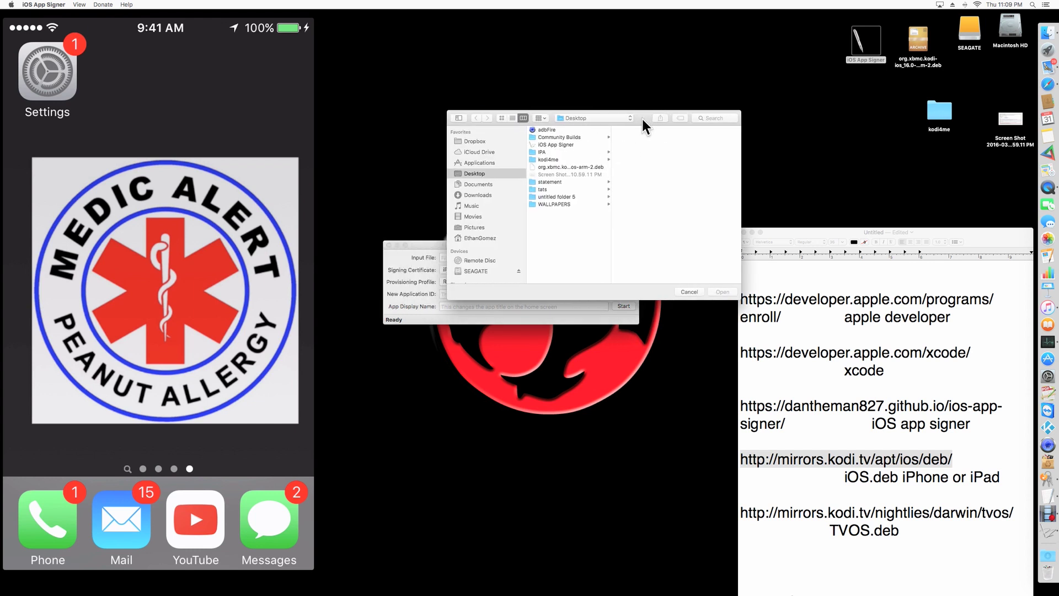
{"action": "left_click_drag", "start_coordinate": [924, 40], "coordinate": [915, 173]}
{"action": "left_click_drag", "start_coordinate": [819, 100], "coordinate": [877, 160]}
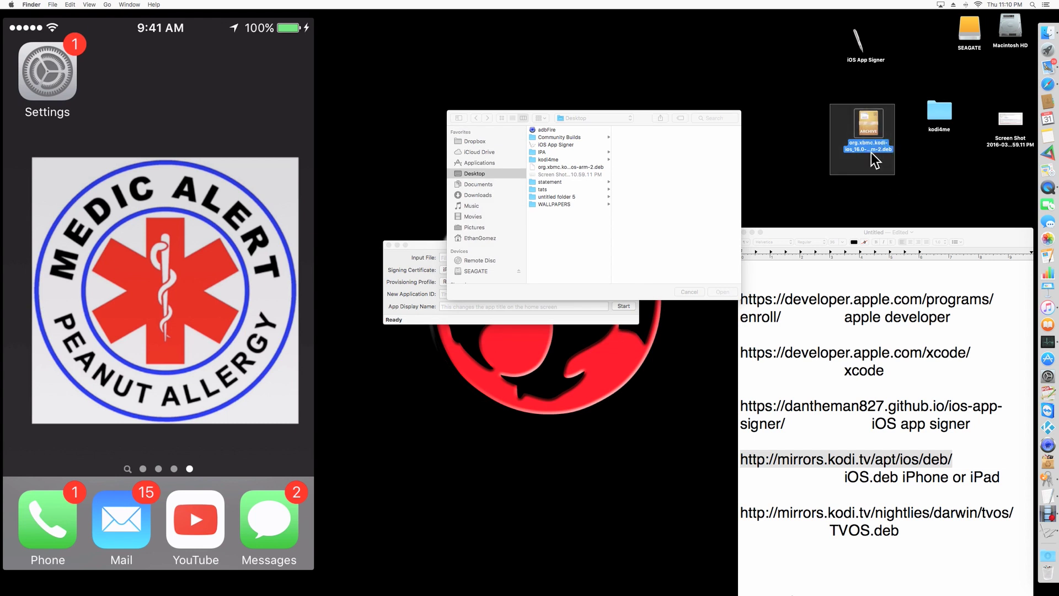
{"action": "left_click_drag", "start_coordinate": [837, 114], "coordinate": [918, 179]}
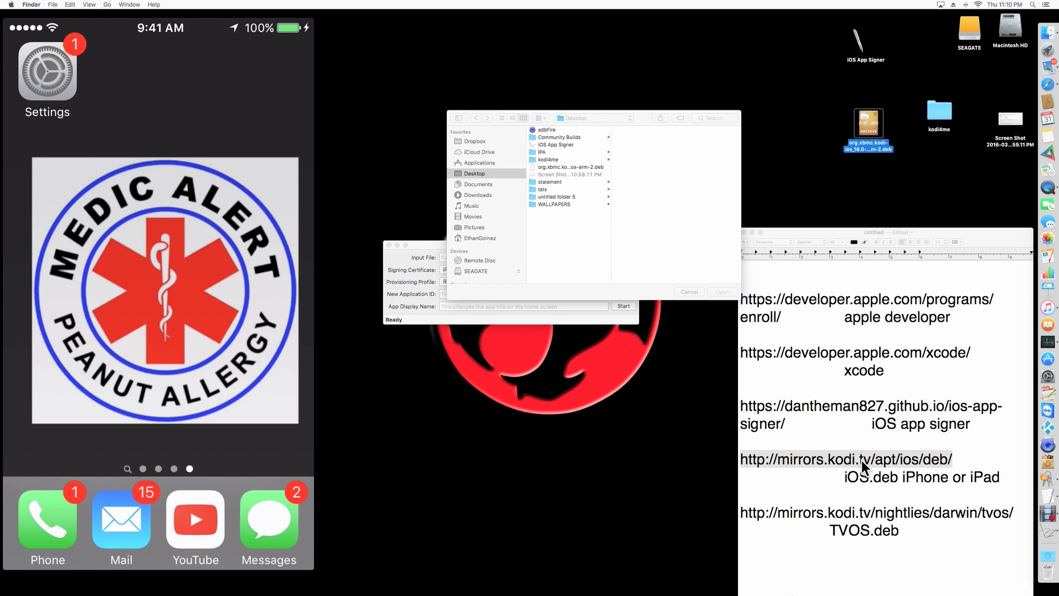
{"action": "left_click_drag", "start_coordinate": [833, 103], "coordinate": [912, 168]}
{"action": "left_click", "coordinate": [477, 174]}
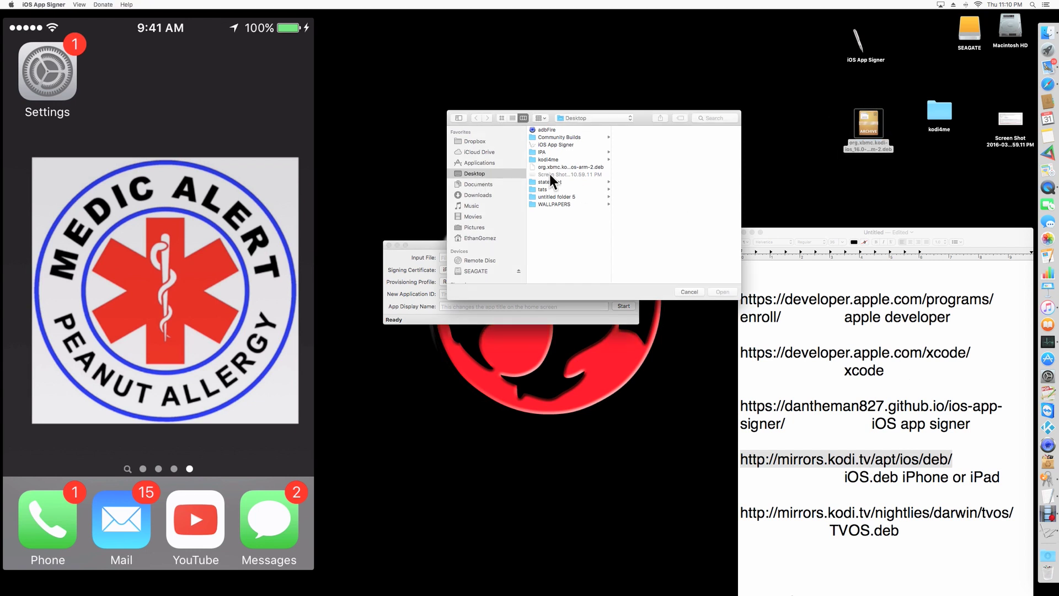
{"action": "left_click", "coordinate": [549, 166]}
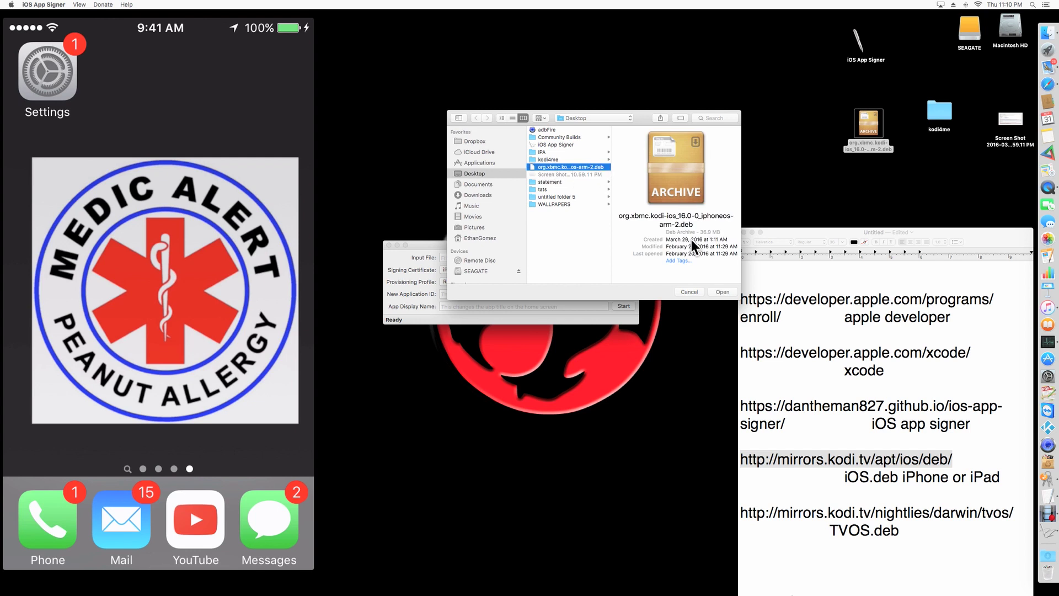
{"action": "left_click", "coordinate": [723, 292]}
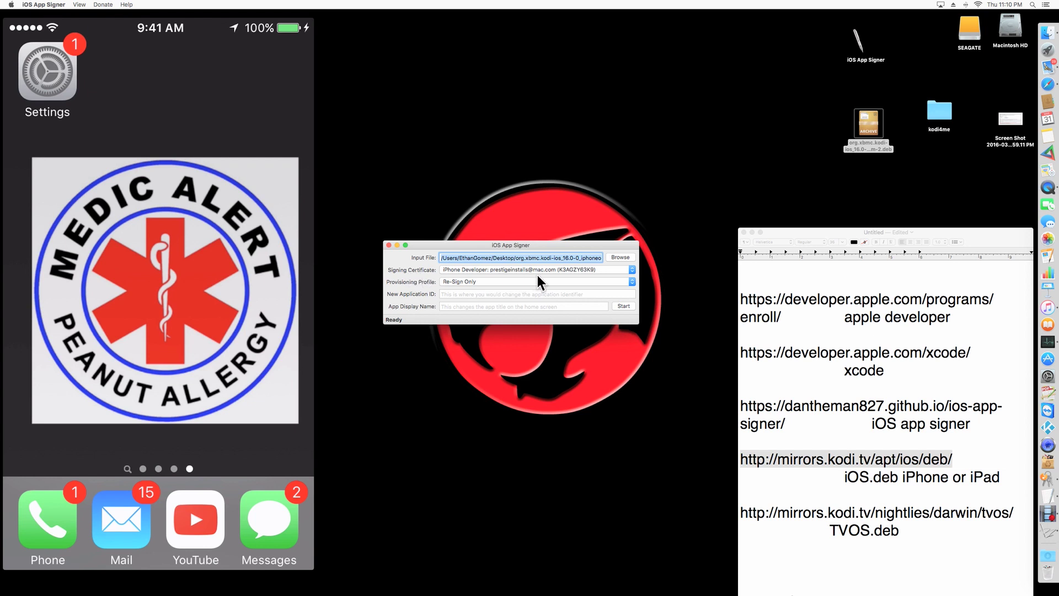
Keep the current signing certificate and use the com.kodi4me.kodi4me provisioning profile.
{"action": "left_click", "coordinate": [634, 271]}
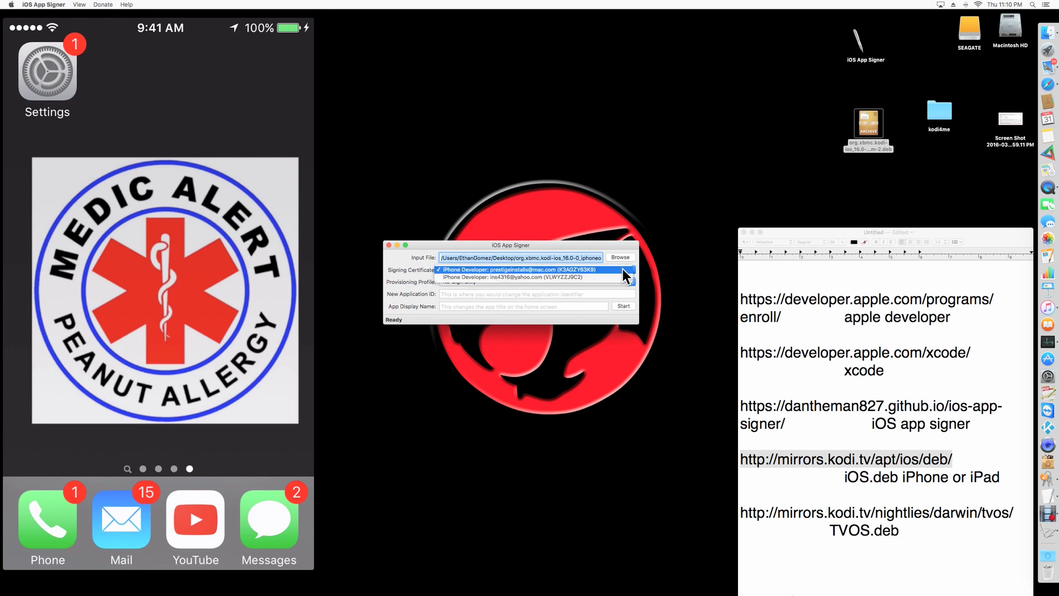
{"action": "left_click", "coordinate": [613, 270]}
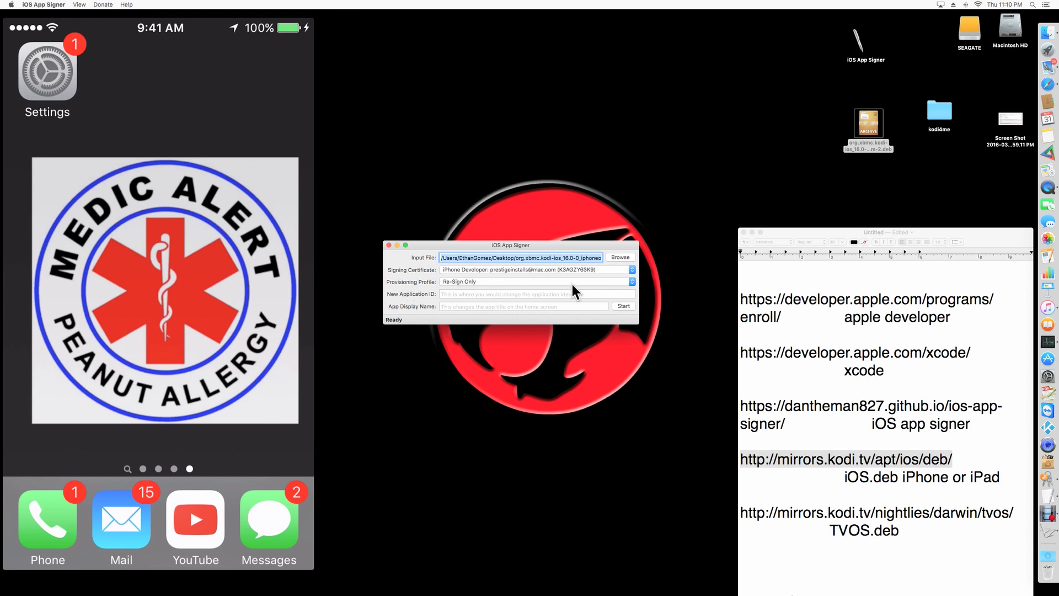
{"action": "left_click", "coordinate": [607, 281]}
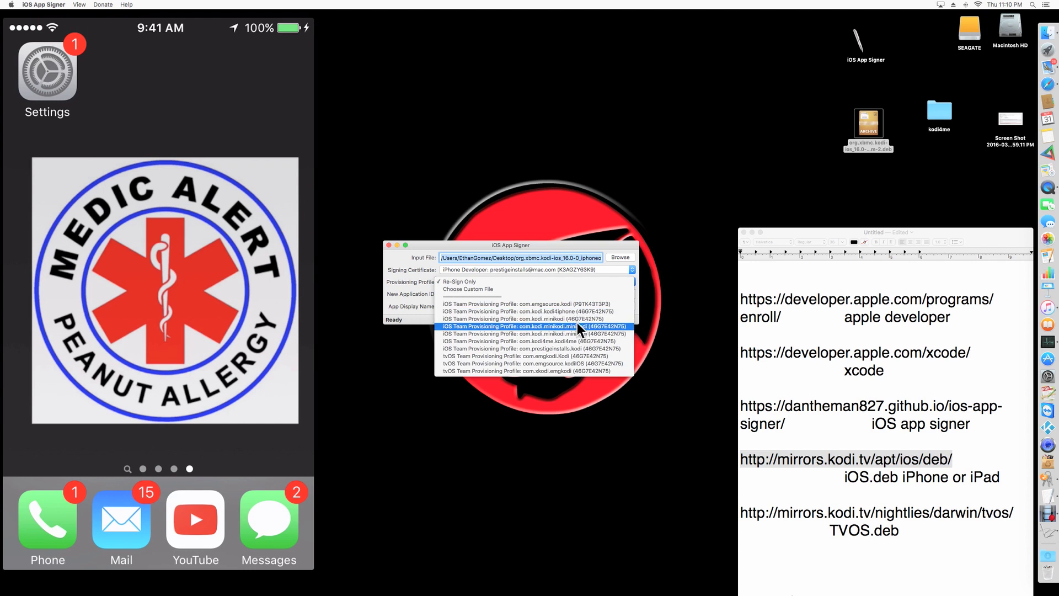
{"action": "left_click", "coordinate": [548, 343]}
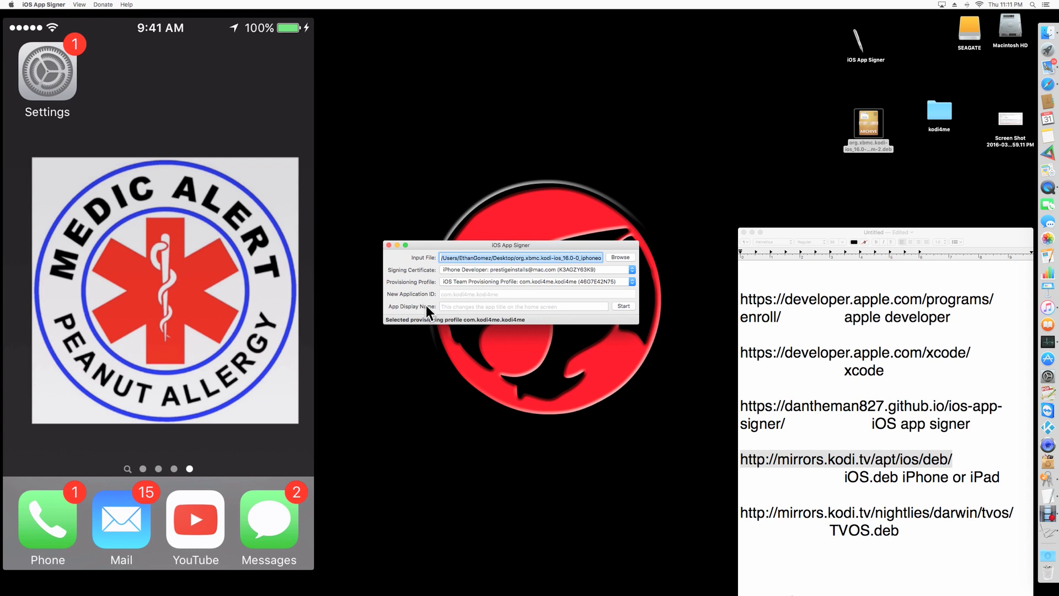
Set the App Display Name to EMGMC and start signing.
{"action": "left_click", "coordinate": [493, 308]}
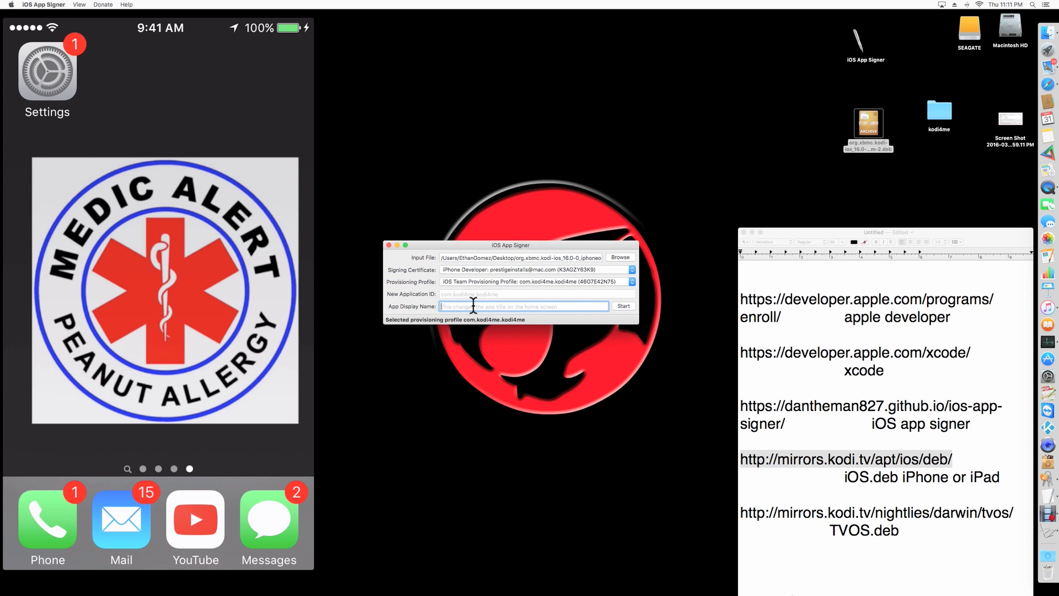
{"action": "type", "text": "EMGMC"}
{"action": "left_click", "coordinate": [622, 306]}
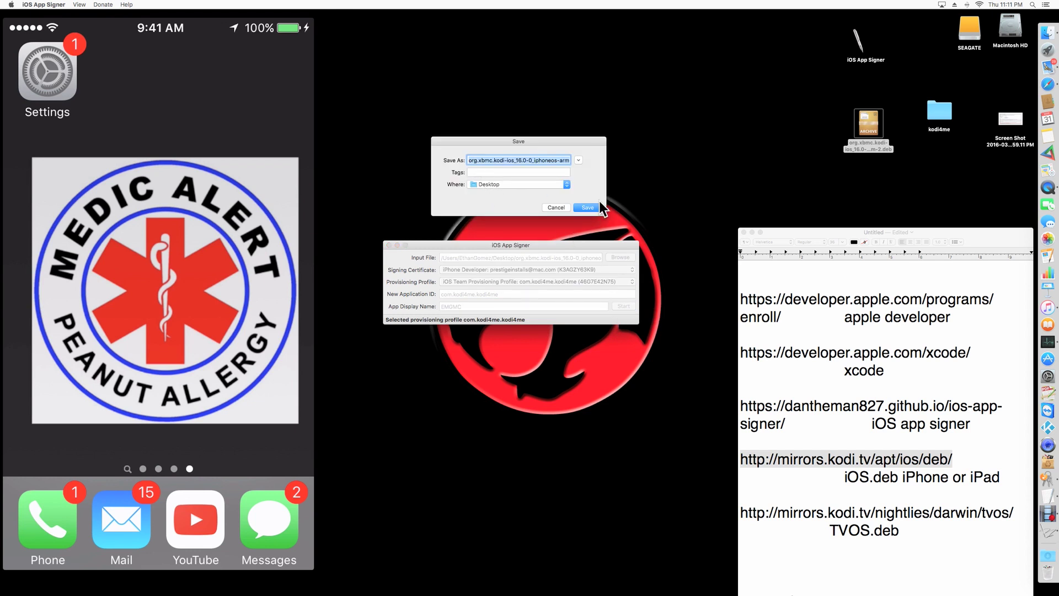
Save the signed .ipa to the Desktop, launch Xcode, and check the signing progress.
{"action": "left_click", "coordinate": [594, 207]}
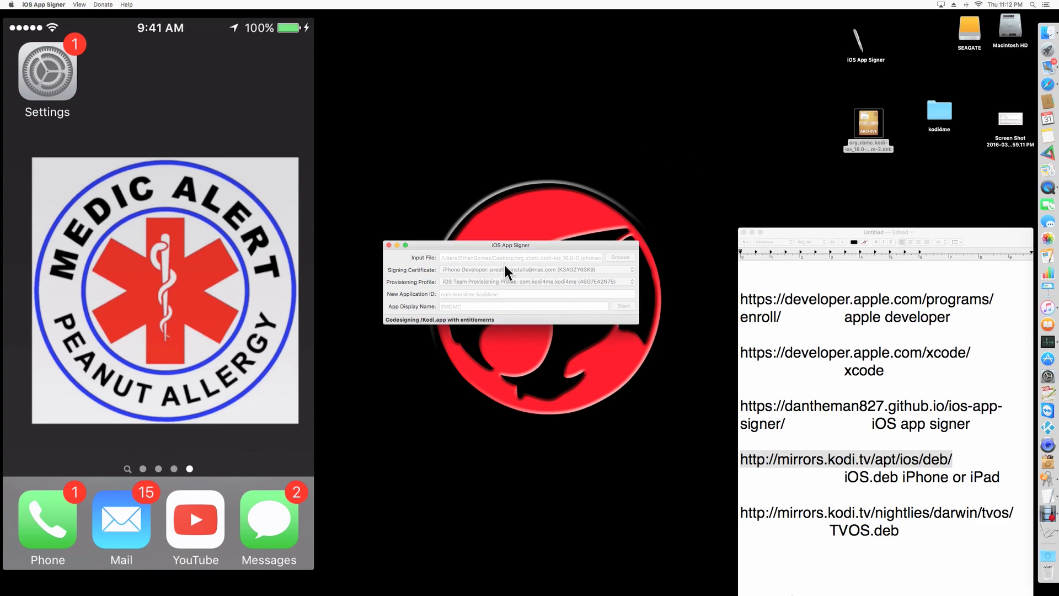
{"action": "left_click_drag", "start_coordinate": [511, 245], "coordinate": [878, 133]}
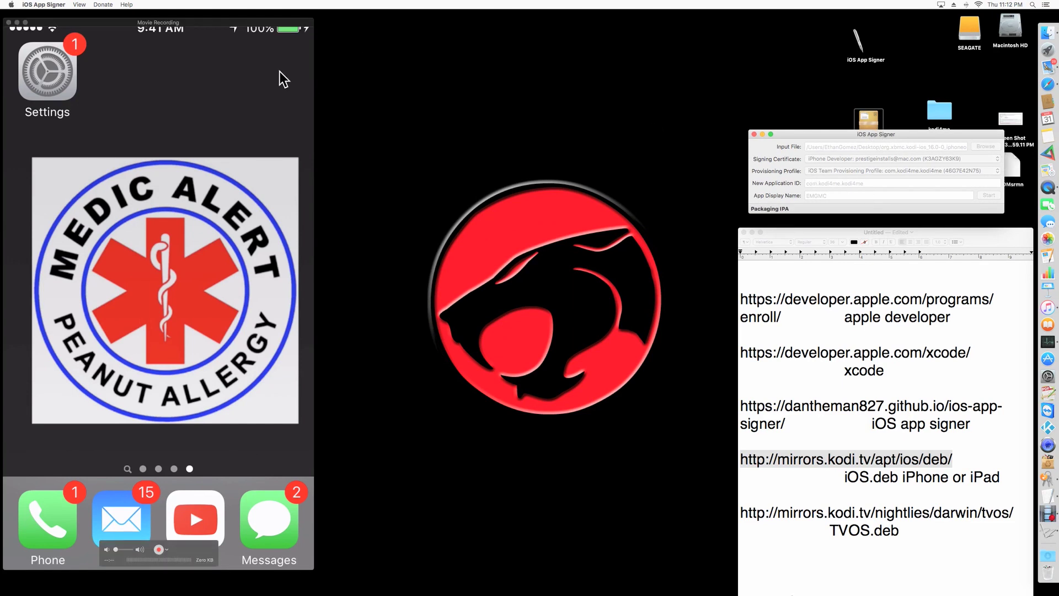
{"action": "left_click", "coordinate": [1047, 50]}
{"action": "left_click", "coordinate": [835, 91]}
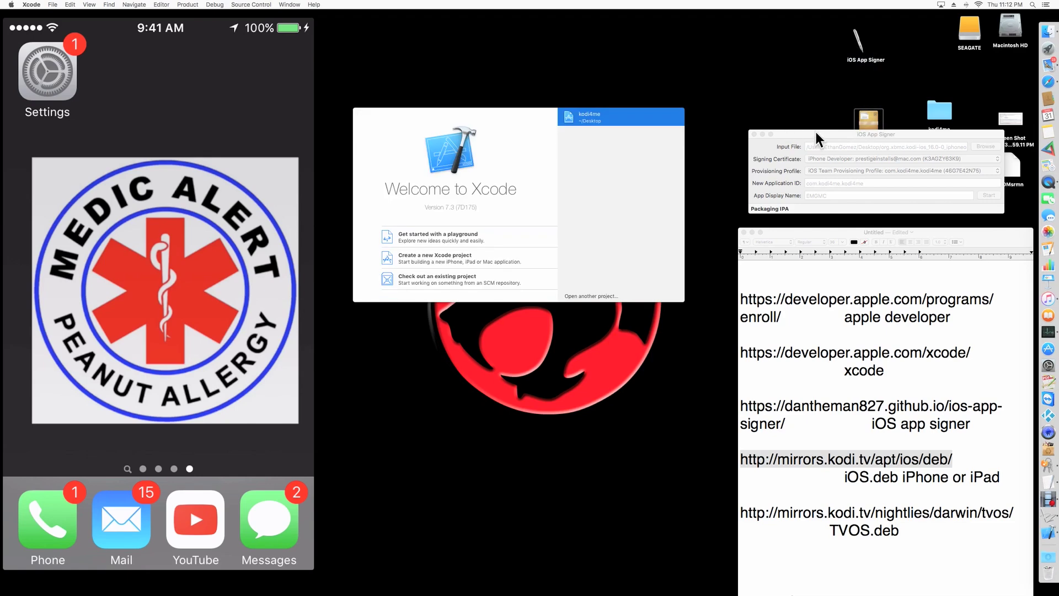
{"action": "left_click_drag", "start_coordinate": [820, 131], "coordinate": [781, 48]}
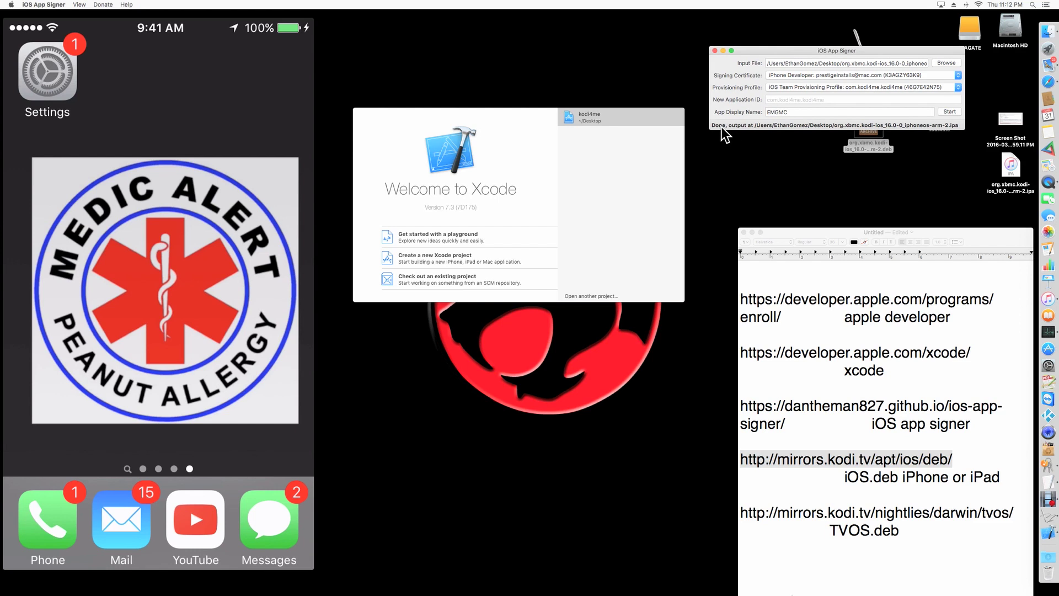
Quit iOS App Signer, move the new .ipa on the desktop, and relaunch Xcode.
{"action": "left_click", "coordinate": [714, 50]}
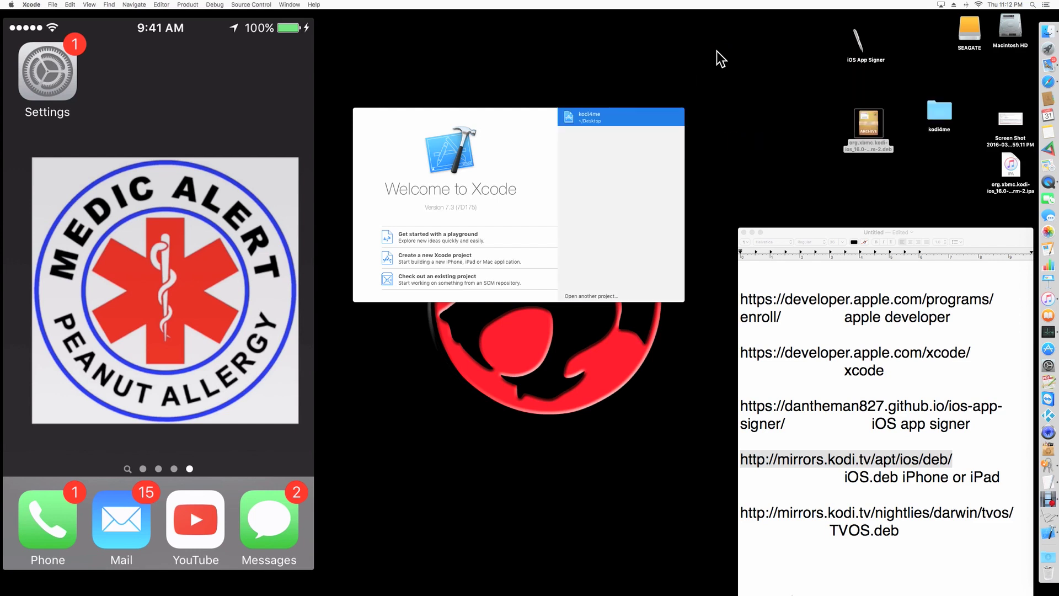
{"action": "left_click_drag", "start_coordinate": [1003, 173], "coordinate": [723, 60]}
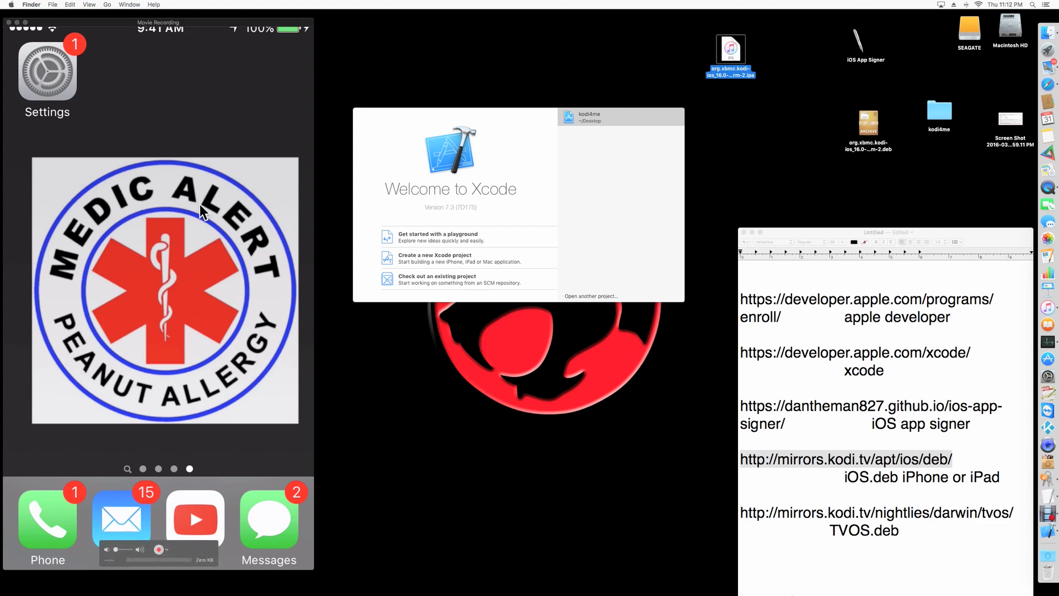
{"action": "mouse_move", "coordinate": [185, 34]}
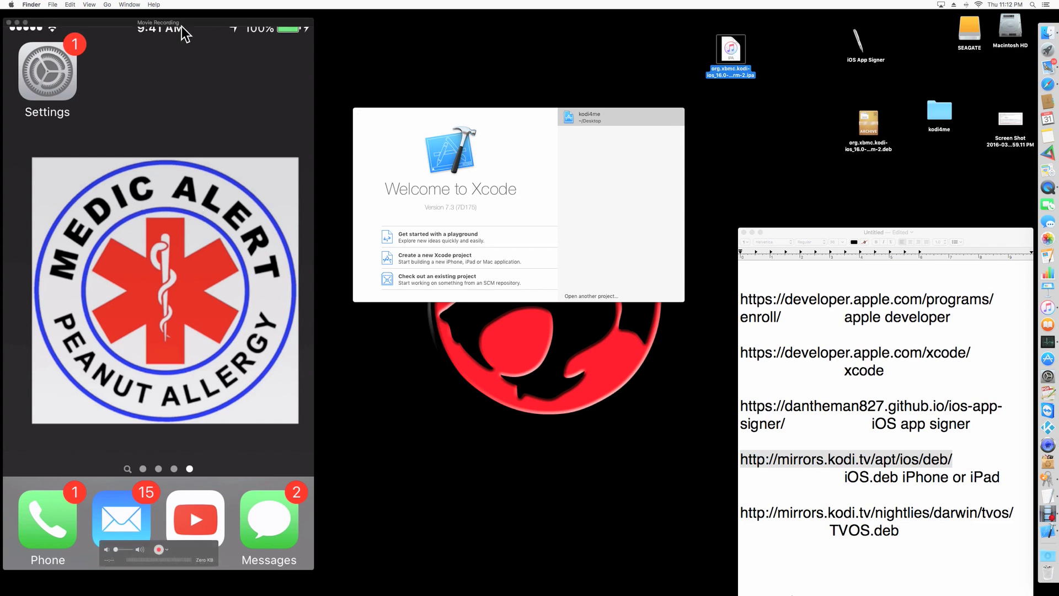
{"action": "left_click", "coordinate": [1049, 51]}
{"action": "left_click", "coordinate": [840, 91]}
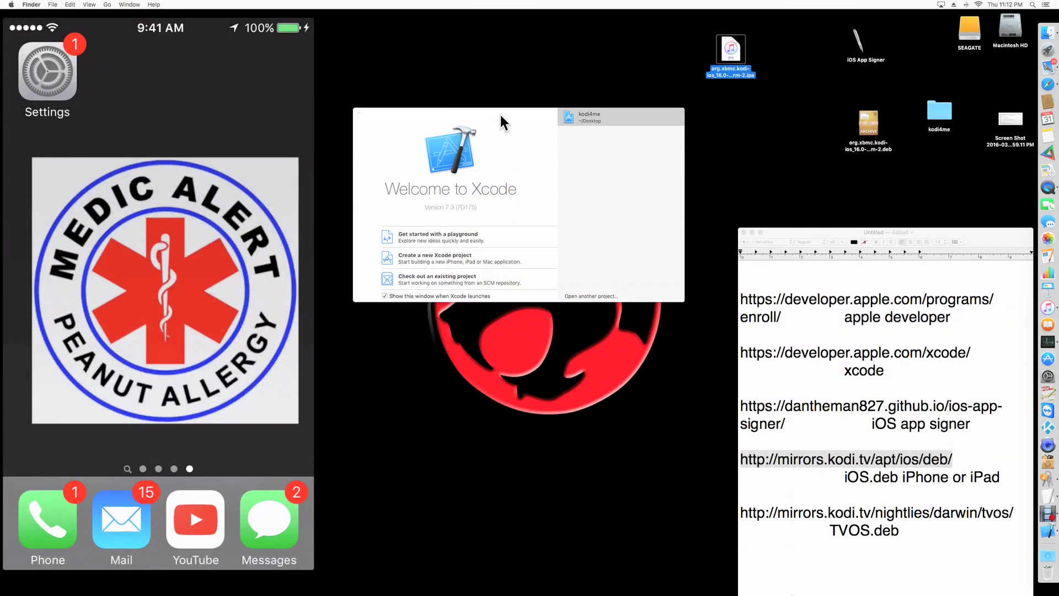
{"action": "left_click", "coordinate": [285, 5]}
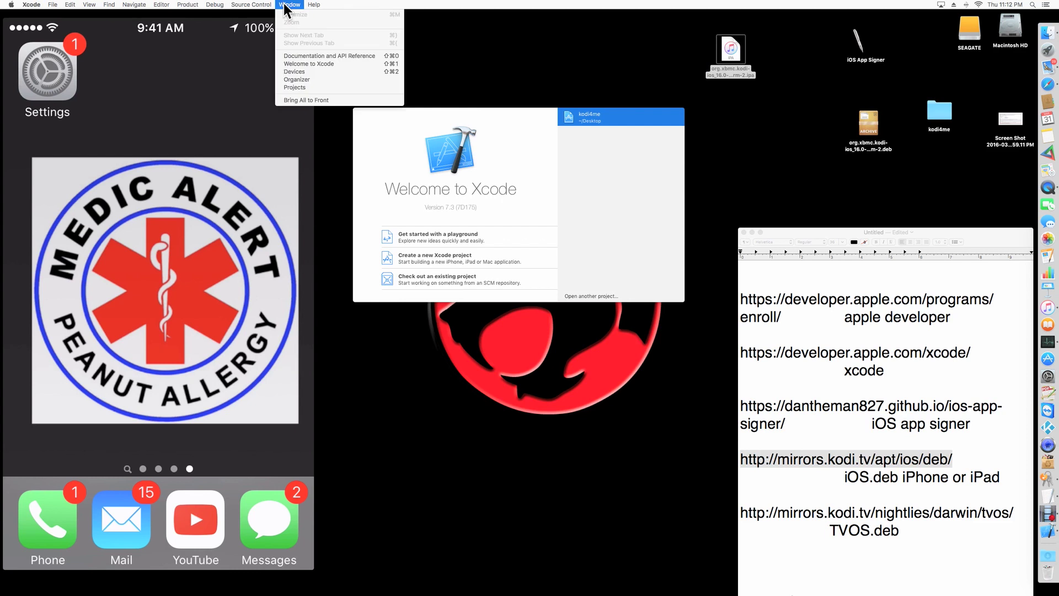
In Devices, select the connected iPhone and drop the signed .ipa onto its Installed Apps.
{"action": "left_click", "coordinate": [316, 72]}
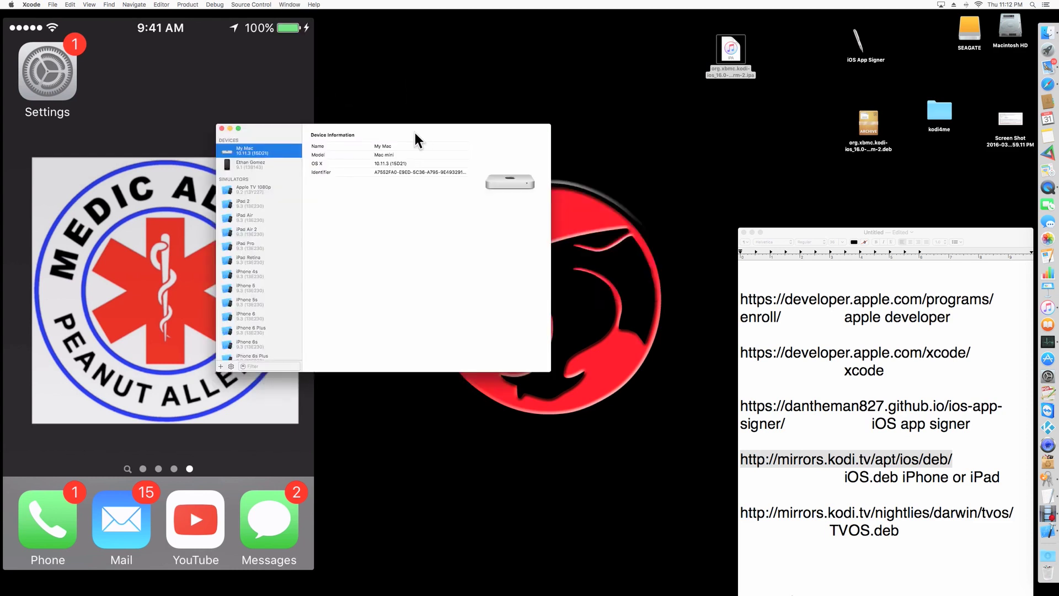
{"action": "left_click_drag", "start_coordinate": [450, 128], "coordinate": [606, 132]}
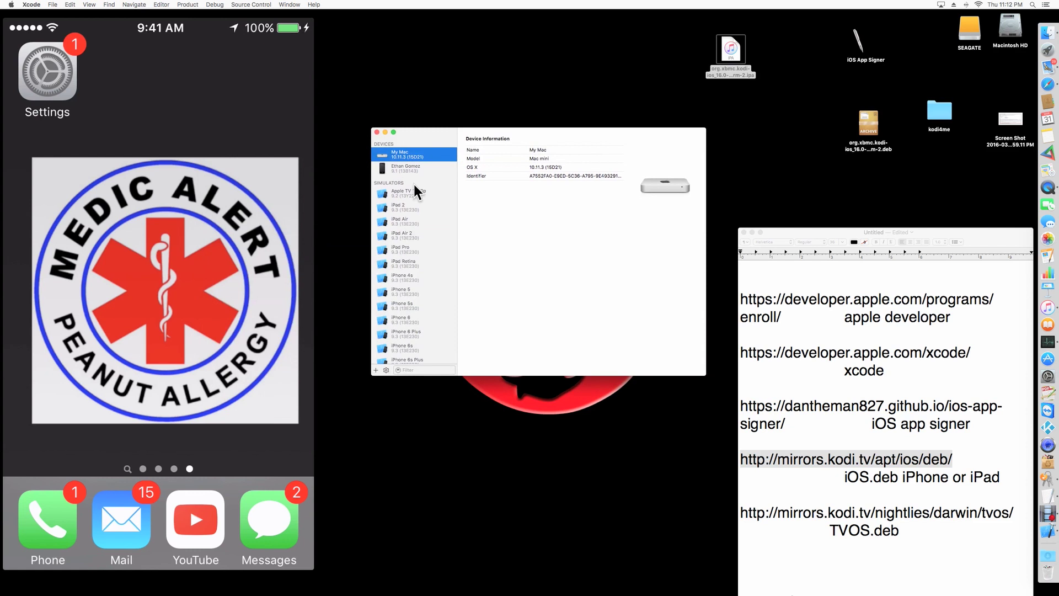
{"action": "left_click", "coordinate": [406, 169]}
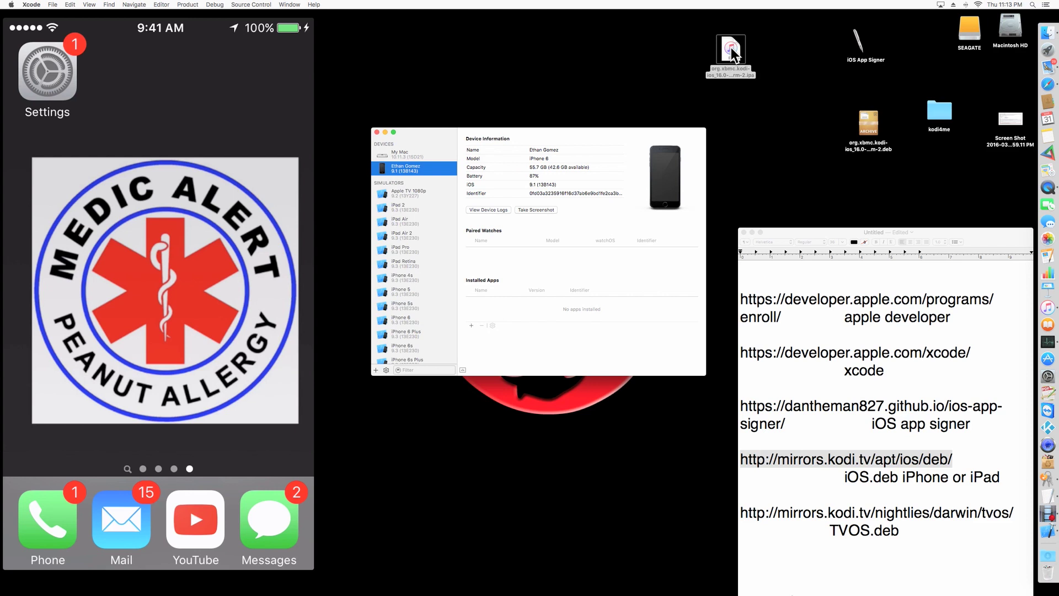
{"action": "left_click_drag", "start_coordinate": [731, 48], "coordinate": [657, 224]}
{"action": "left_click_drag", "start_coordinate": [581, 310], "coordinate": [579, 309]}
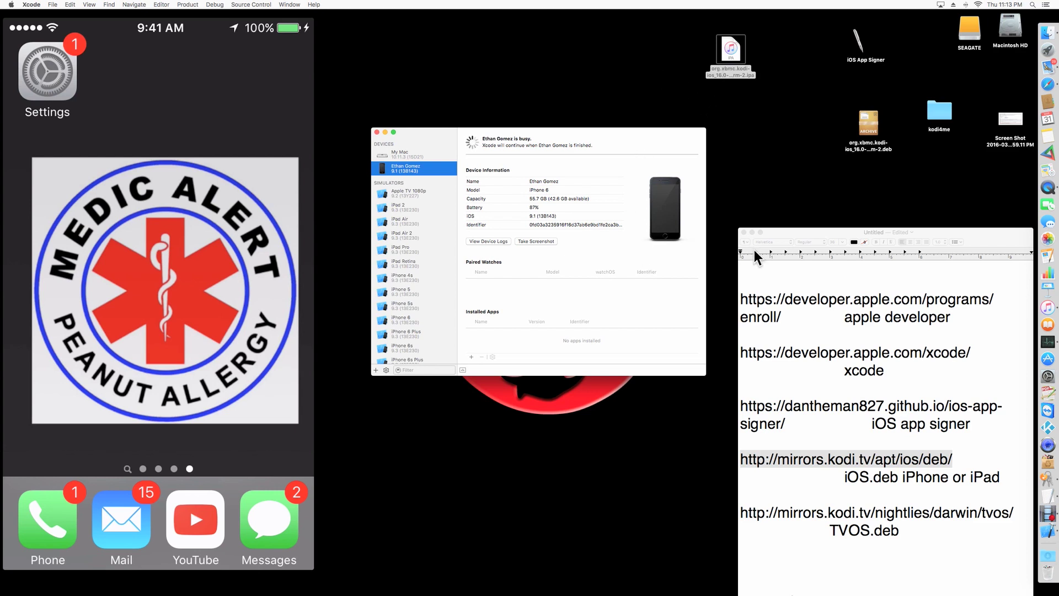
Let the EMGMC install finish on the iPhone, then deselect the .deb file on the desktop.
{"action": "left_click_drag", "start_coordinate": [842, 99], "coordinate": [910, 165]}
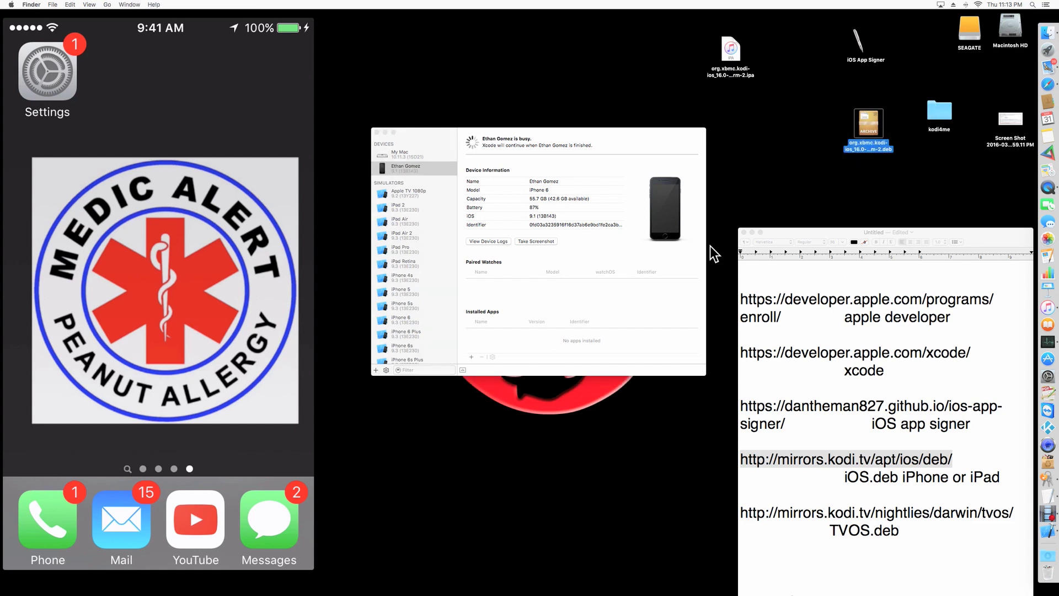
{"action": "left_click_drag", "start_coordinate": [828, 97], "coordinate": [894, 166]}
{"action": "left_click", "coordinate": [801, 157]}
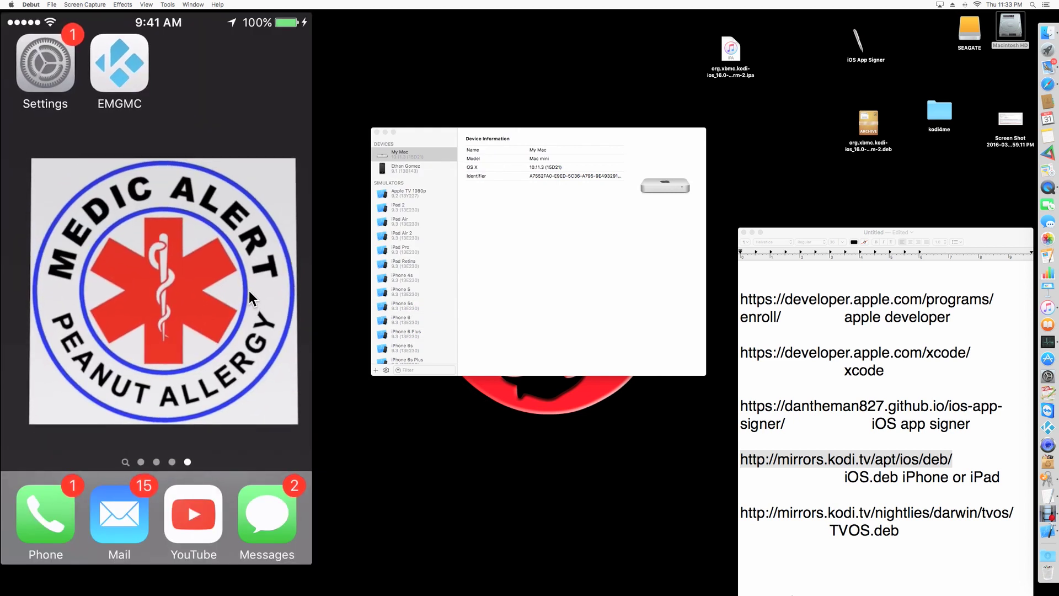
Close the Xcode Devices window, leaving EMGMC visible on the iPhone home screen.
{"action": "mouse_move", "coordinate": [257, 291]}
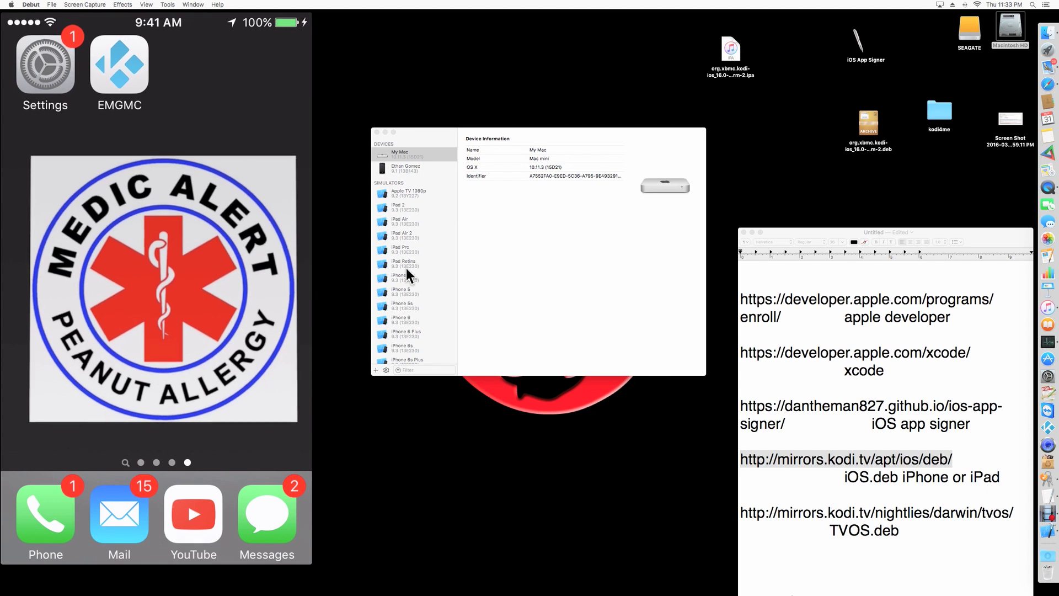
{"action": "left_click", "coordinate": [376, 132]}
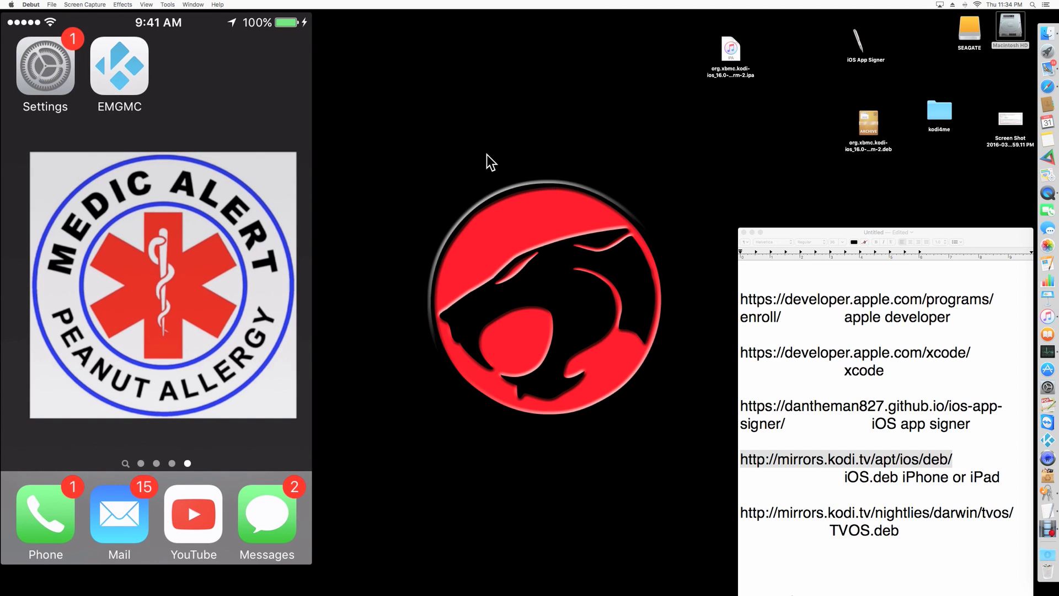
{"action": "mouse_move", "coordinate": [84, 93]}
{"action": "mouse_move", "coordinate": [134, 148]}
{"action": "mouse_move", "coordinate": [252, 154]}
Go to amazon.com in Safari and run a product search for USB-C ('USB').
{"action": "left_click", "coordinate": [1047, 87]}
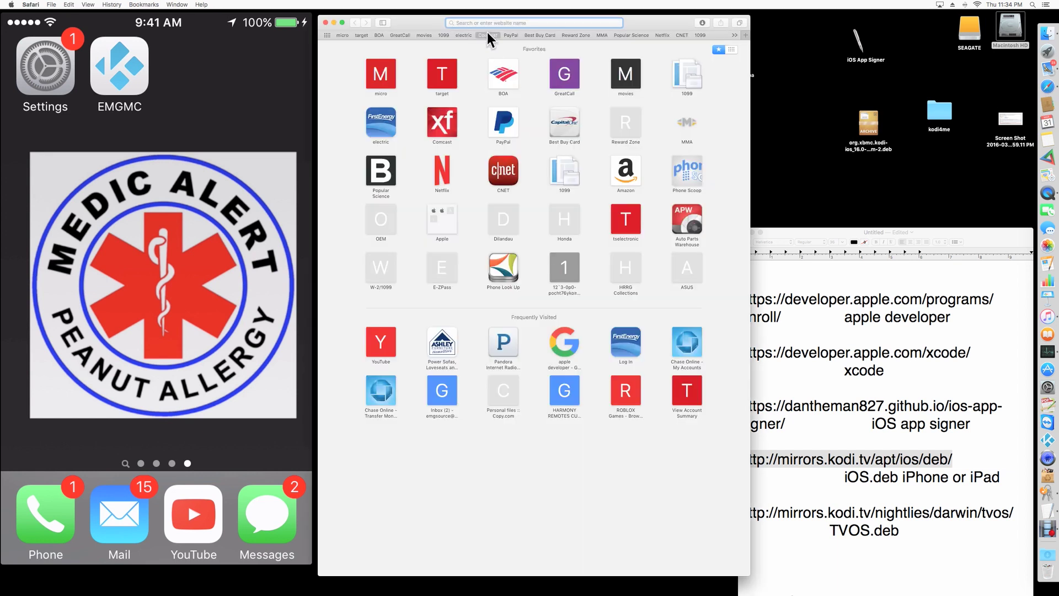
{"action": "type", "text": "AMAZON.COM"}
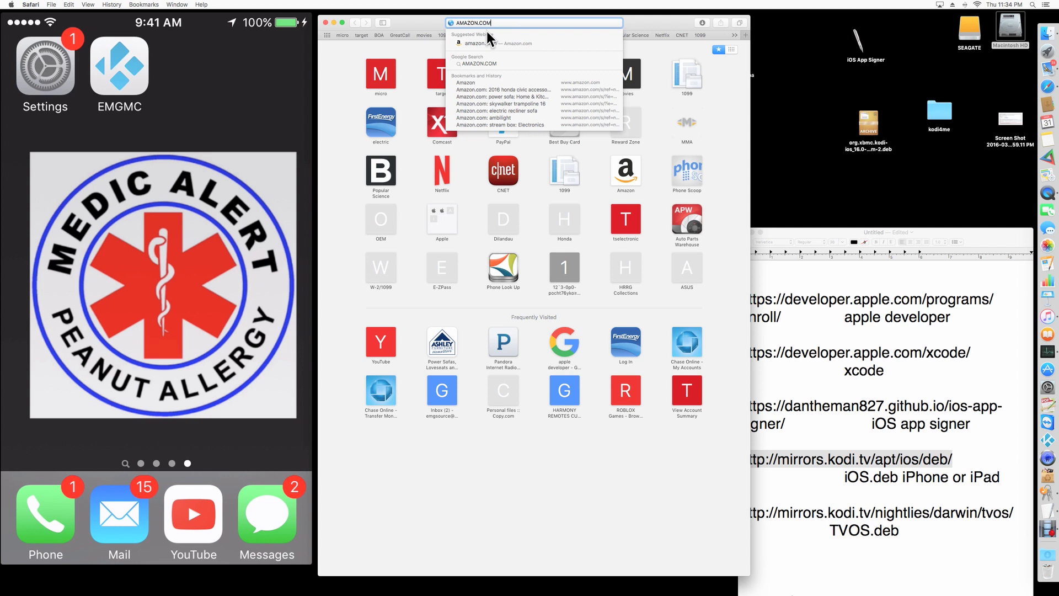
{"action": "key", "text": "Return"}
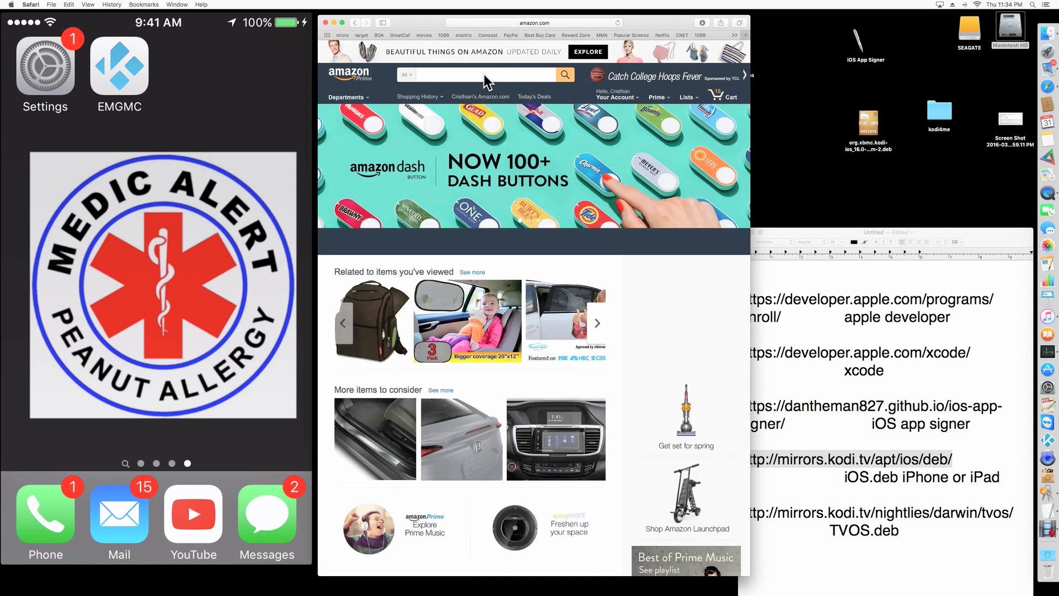
{"action": "type", "text": "USBC"}
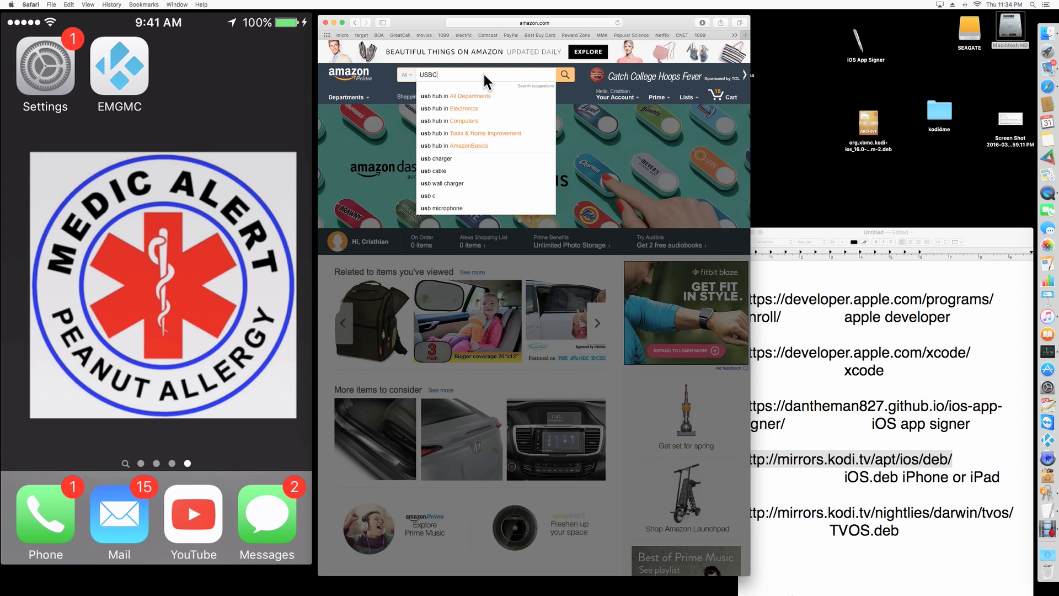
{"action": "key", "text": "Return"}
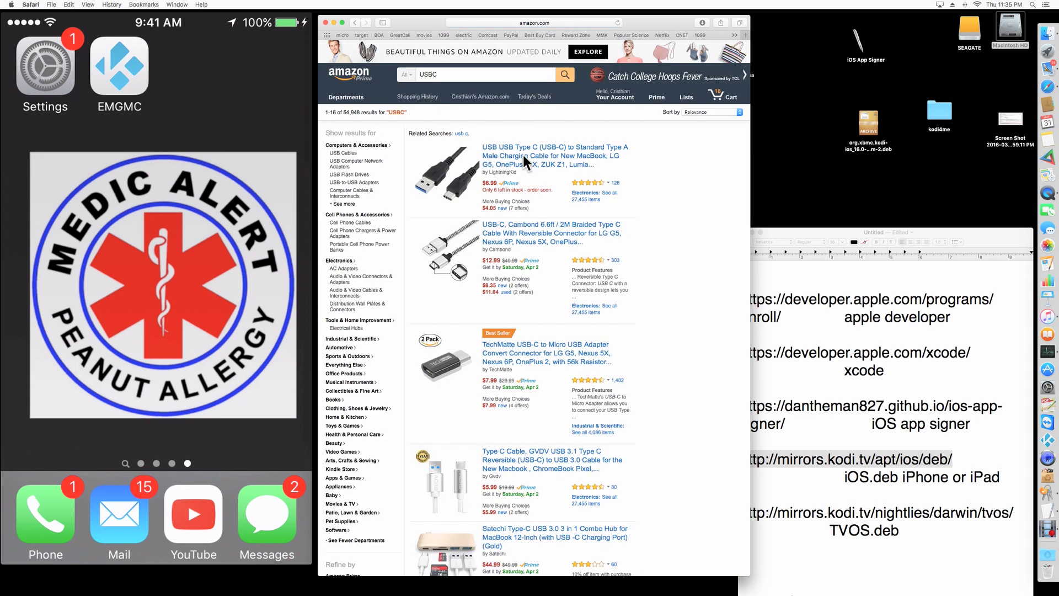
View the first USB Type-C cable listing, then close the Safari window.
{"action": "left_click", "coordinate": [517, 149]}
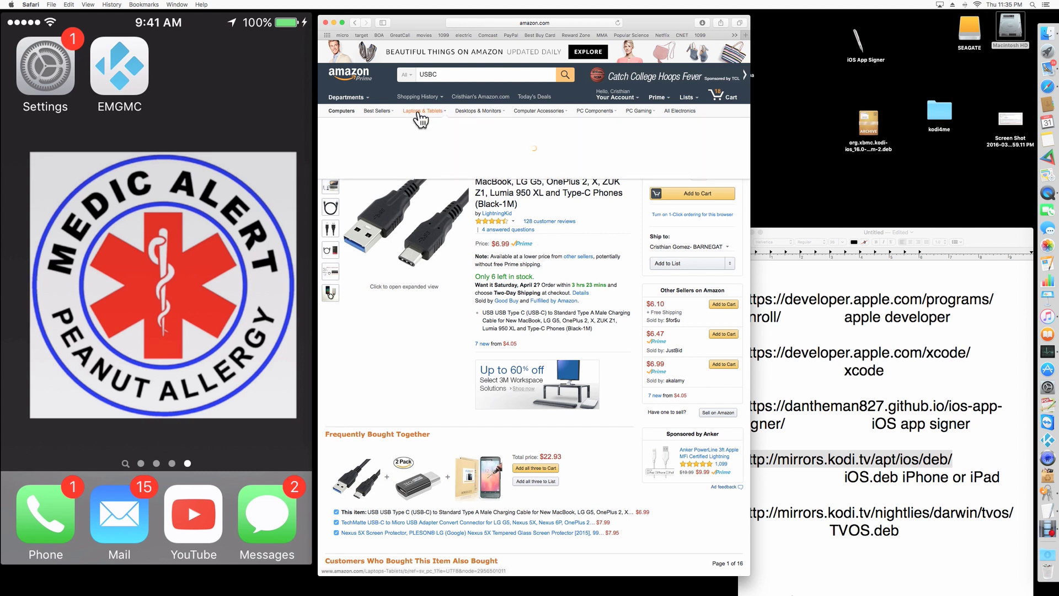
{"action": "left_click", "coordinate": [327, 22]}
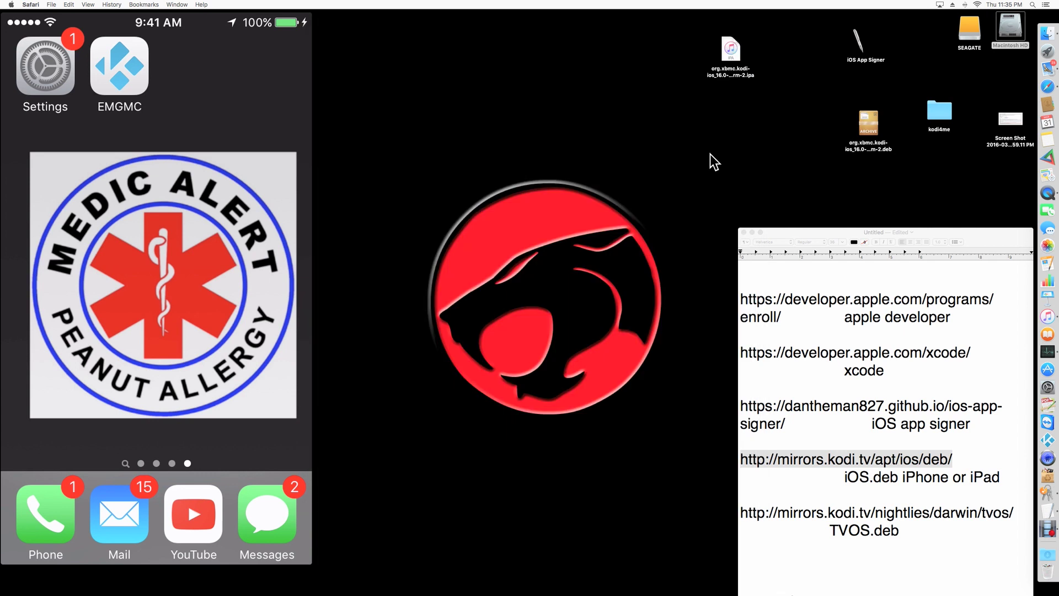